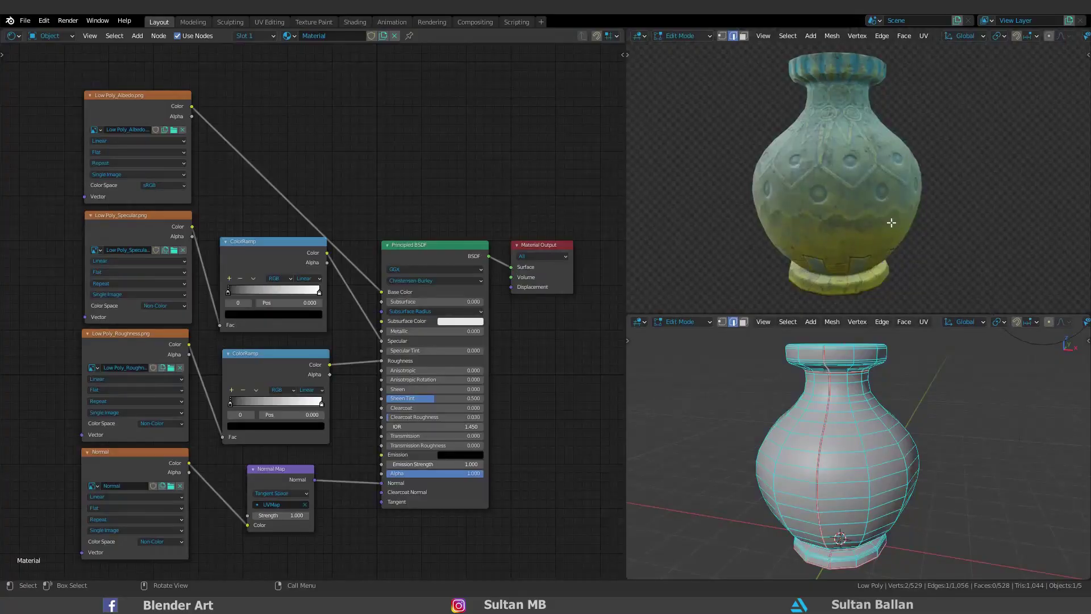
middle_drag(891, 222, 907, 264)
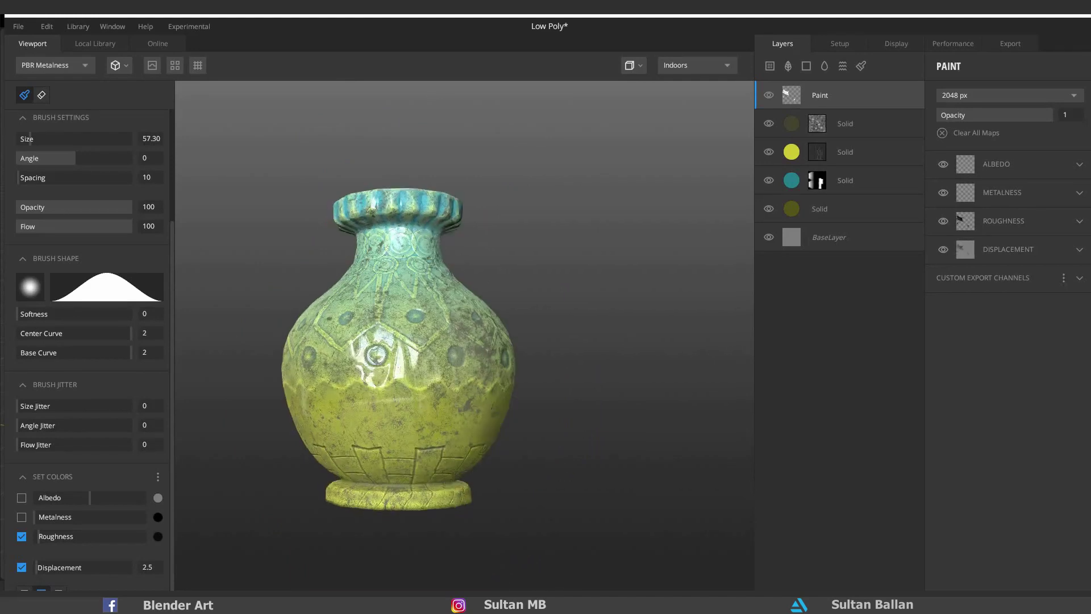
In Quixel Mixer, paint on the vase with the brush's roughness off and metalness on, and turn metalness off again
click(22, 536)
click(68, 516)
alt+drag(454, 306, 521, 345)
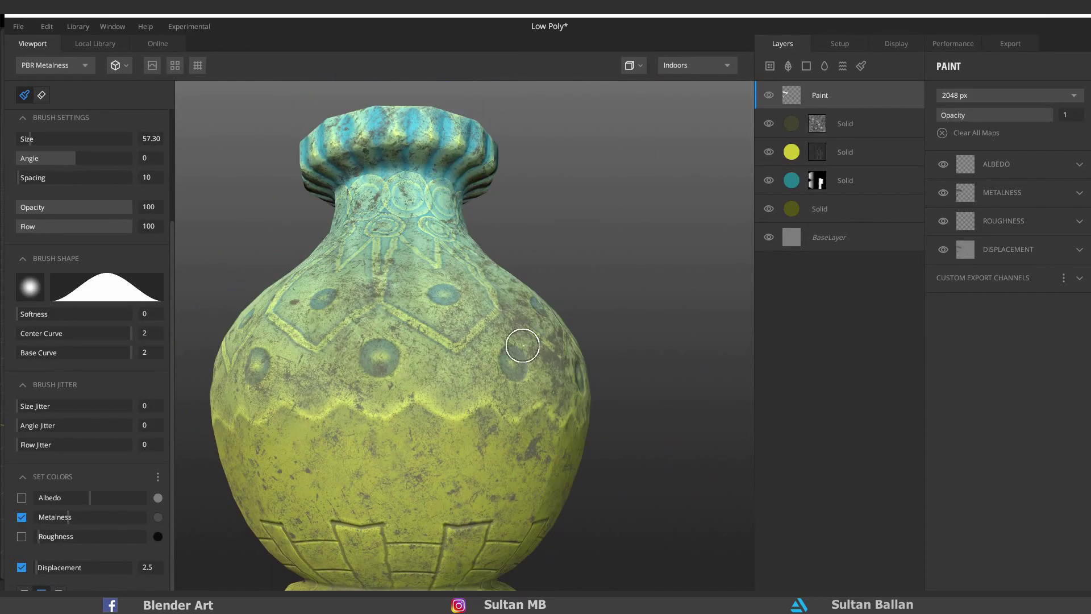
scroll(455, 349, down, 2)
alt+drag(455, 348, 495, 375)
click(21, 516)
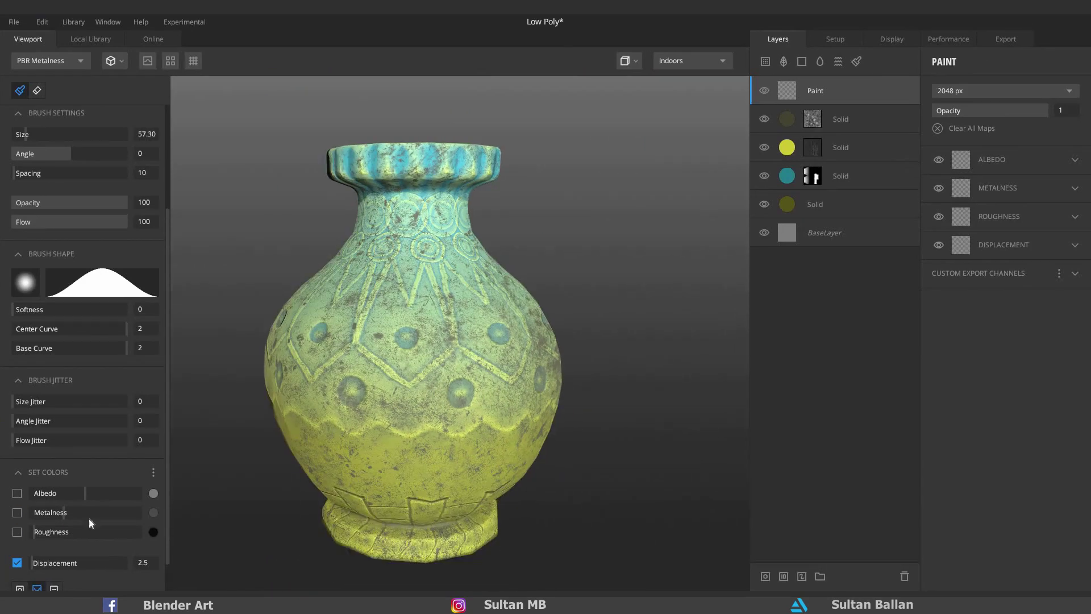
Try painting on the vase's body with only the brush's displacement channel enabled
scroll(88, 517, down, 2)
scroll(409, 332, up, 4)
drag(37, 529, 45, 531)
drag(471, 346, 443, 349)
scroll(442, 347, down, 3)
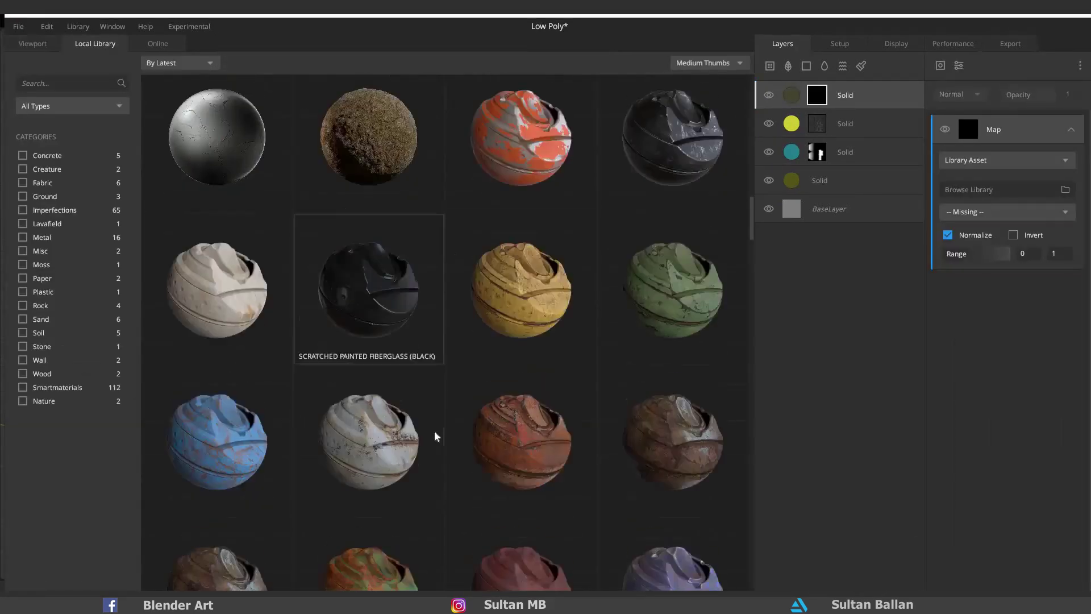
scroll(434, 429, up, 10)
Show the top Solid layer's mask, adjust the range of its Grunge map and invert the map
click(244, 316)
key(m)
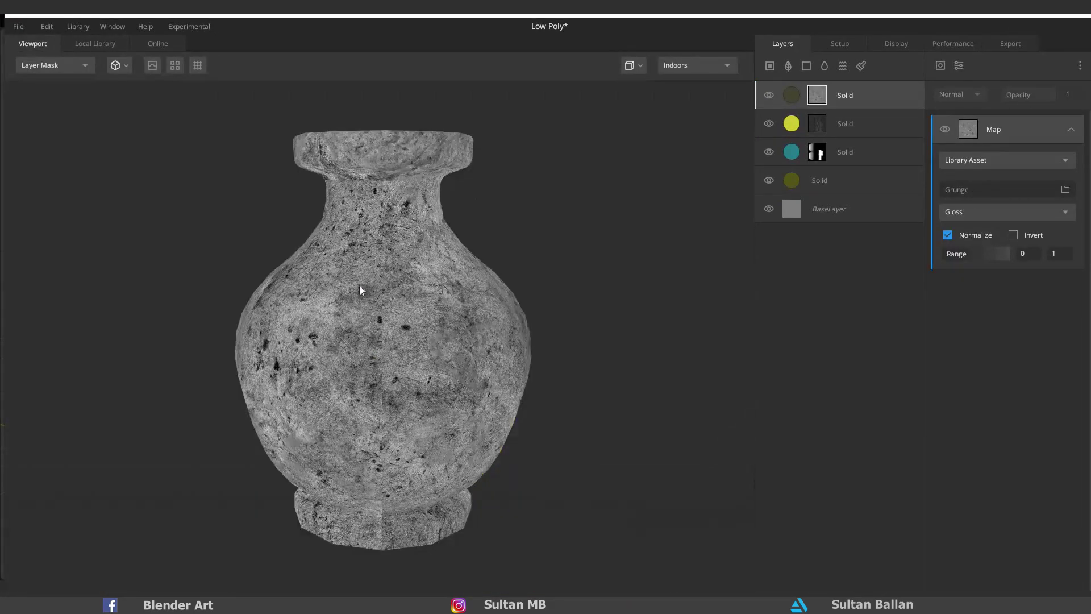
drag(974, 255, 992, 254)
mouse_move(1008, 254)
mouse_down()
mouse_move(976, 254)
mouse_move(1001, 256)
mouse_up()
click(1012, 235)
key(m)
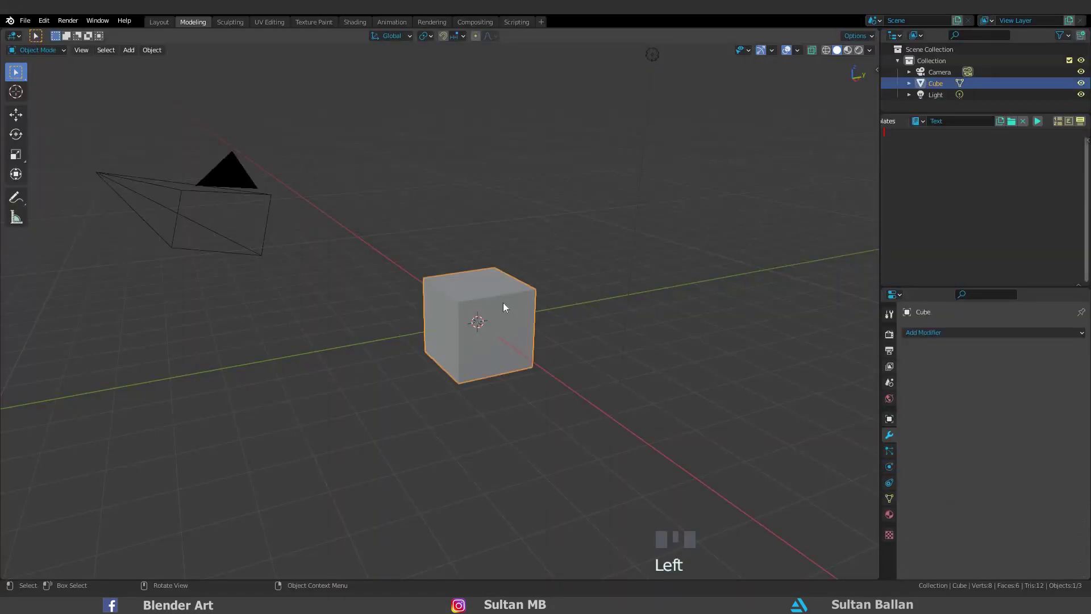
Switch to Blender and, in front view, merge all of the default cube's vertices into a single one with Collapse
key(KP_1)
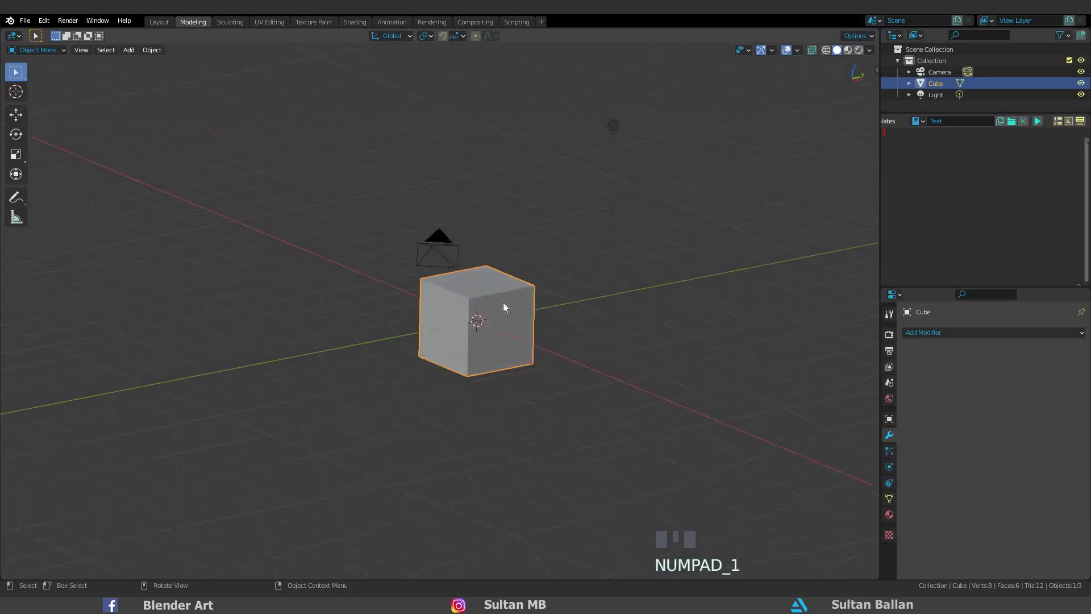
scroll(503, 307, up, 4)
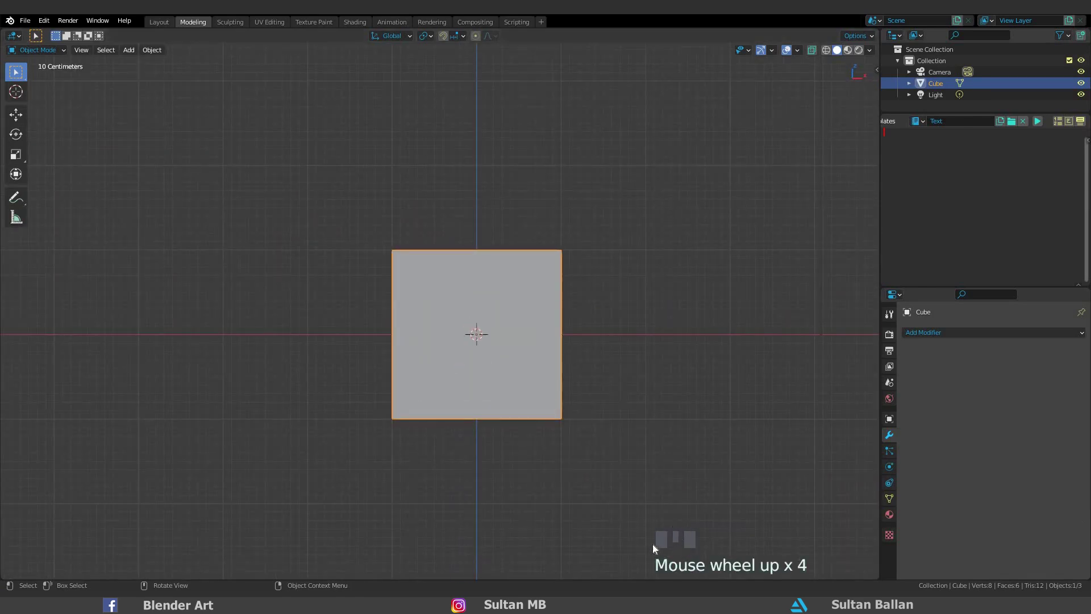
click(634, 397)
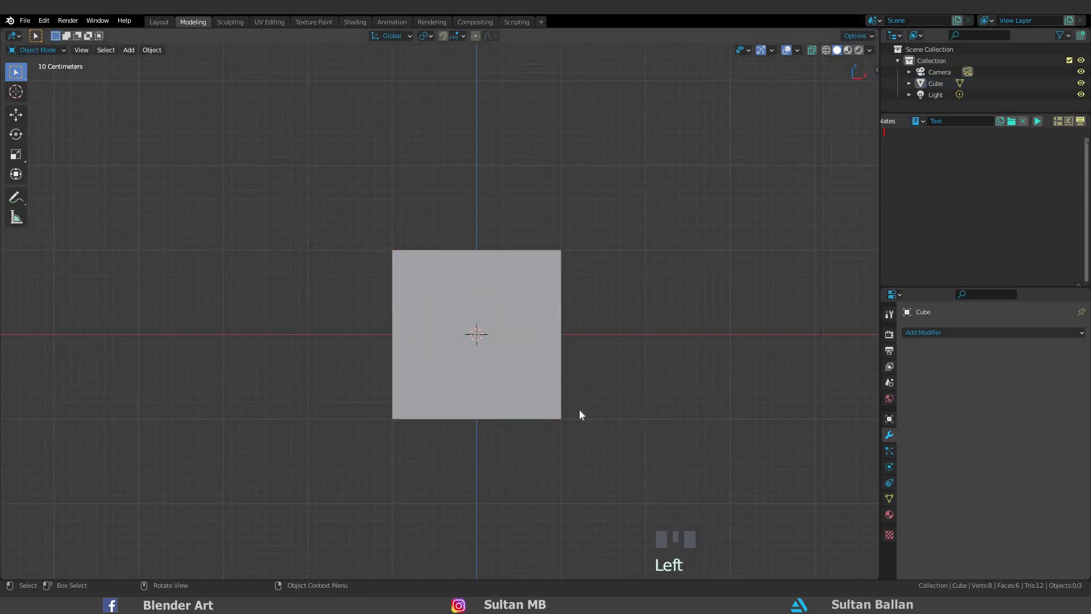
shift+middle_drag(579, 413, 505, 333)
click(504, 332)
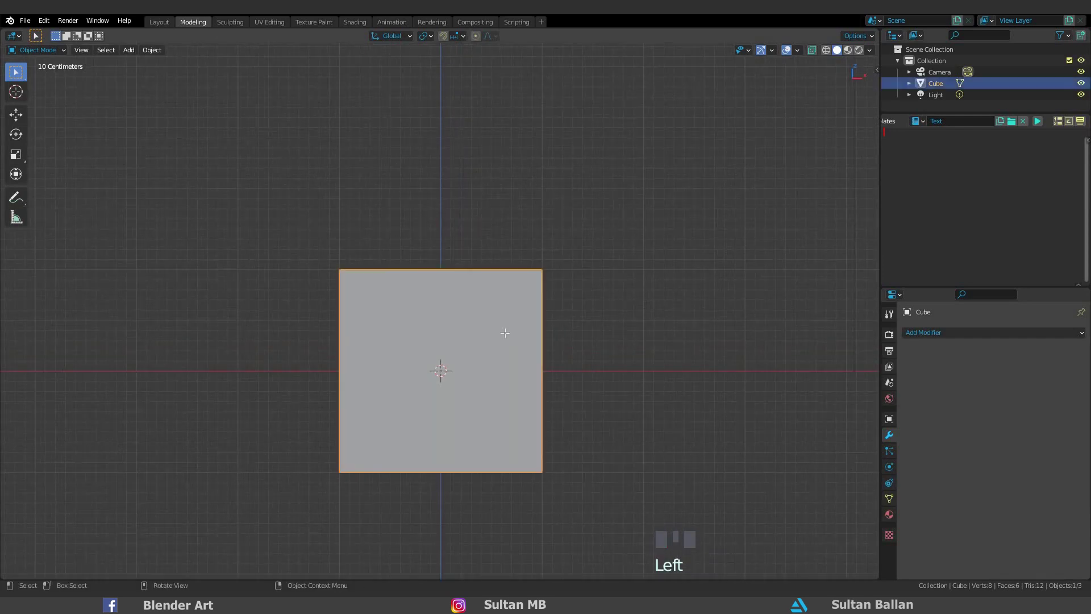
key(Tab)
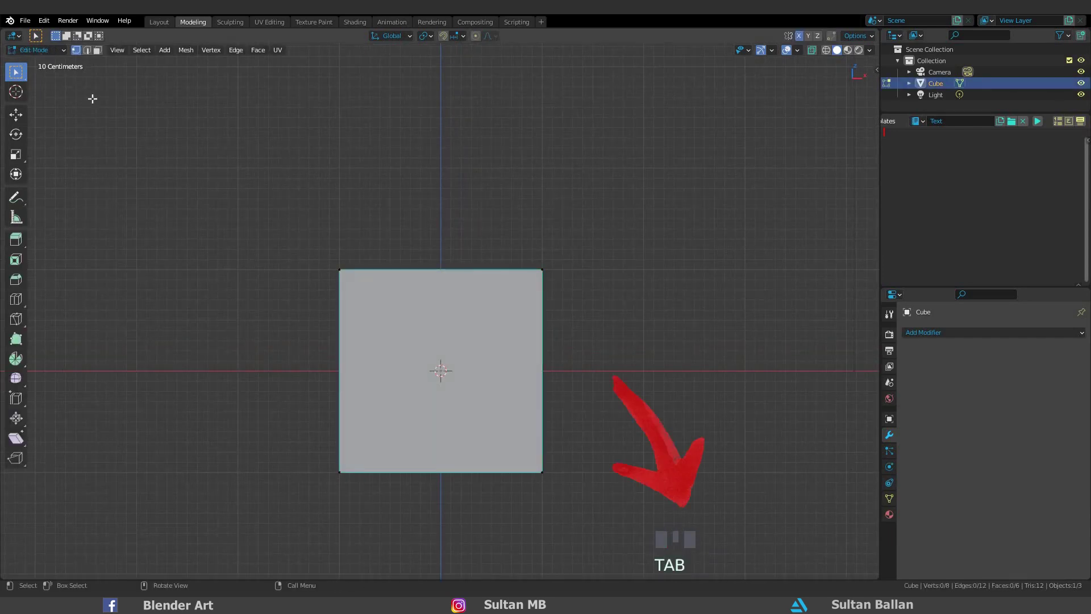
key(a)
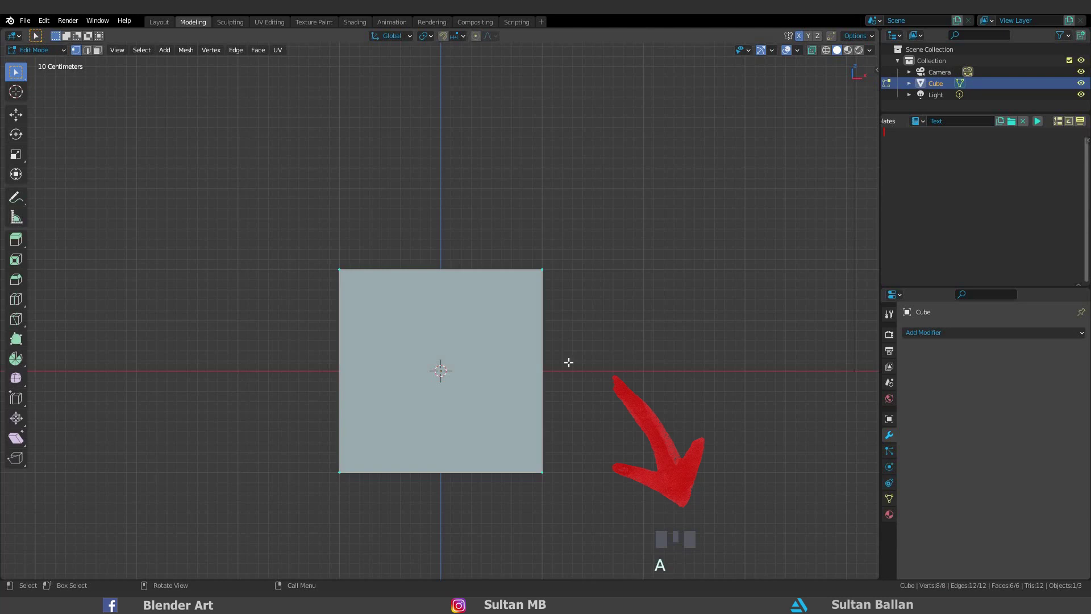
right_click(382, 316)
mouse_move(380, 317)
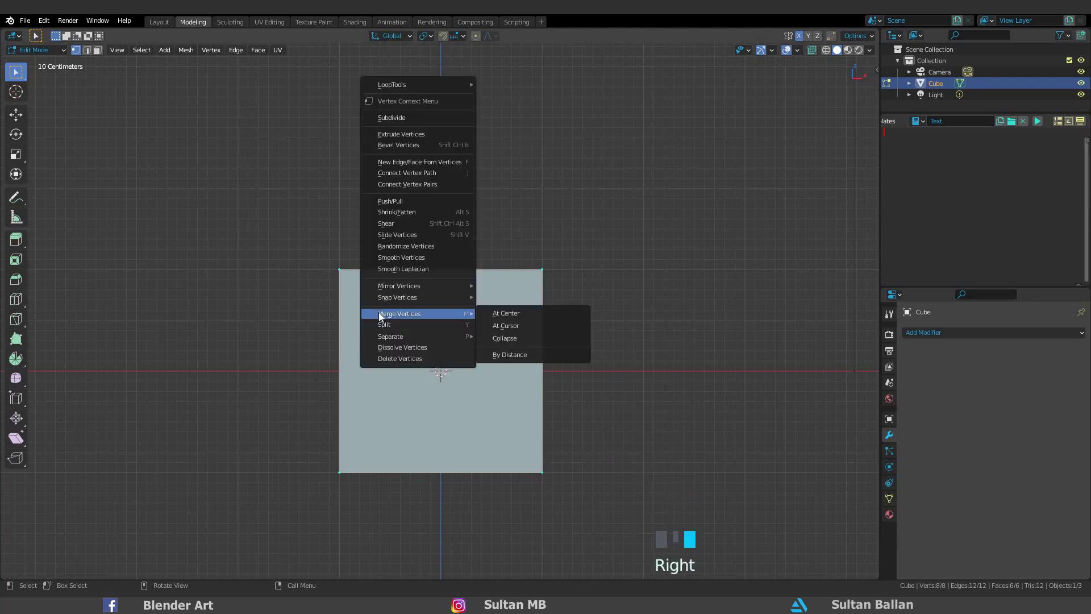
click(529, 340)
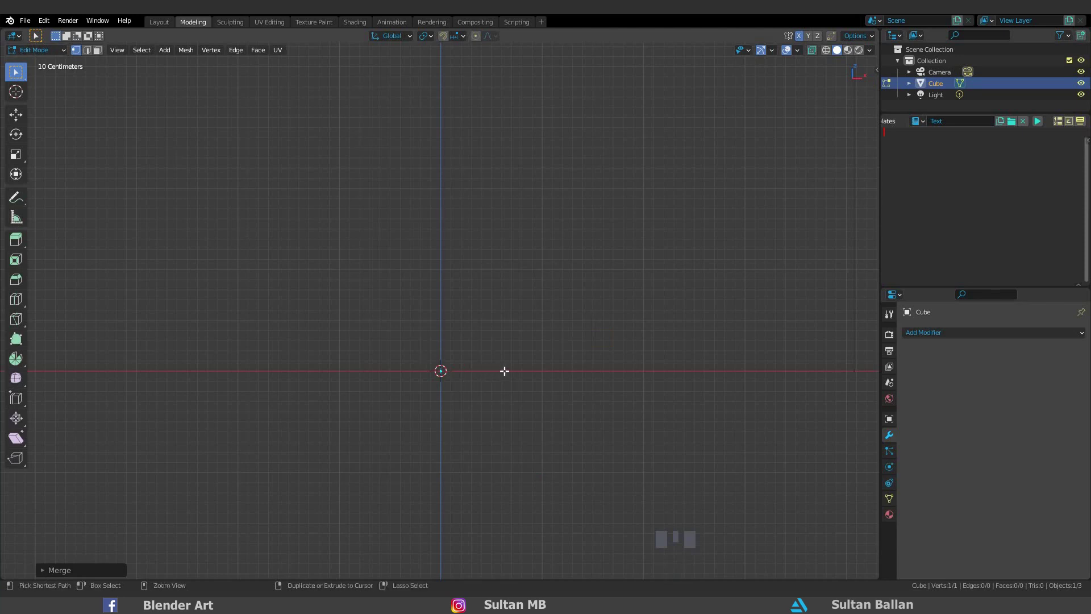
Extrude the vertex outward along the X axis for the vase's base, and up and inward to outline its foot
ctrl+right_click(533, 370)
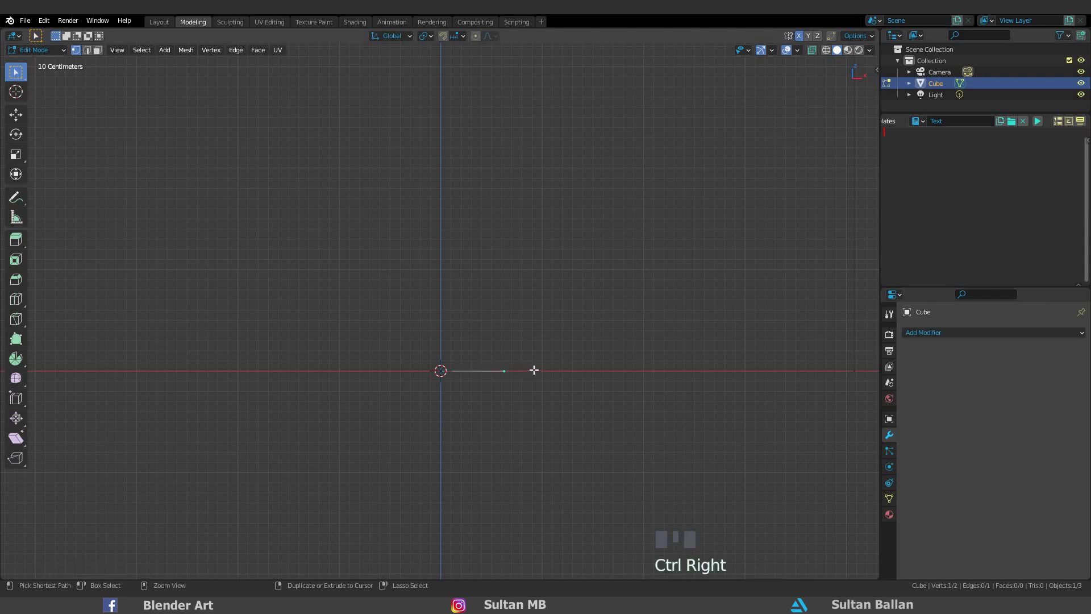
ctrl+right_click(534, 371)
key(ctrl+z)
ctrl+right_click(543, 369)
ctrl+right_click(555, 353)
key(ctrl+z)
ctrl+right_click(552, 348)
ctrl+right_click(537, 341)
Continue the profile upward from the foot with a chain of vertices curving out and back in for the vase's belly
ctrl+right_click(564, 312)
ctrl+right_click(581, 290)
ctrl+right_click(594, 265)
ctrl+right_click(605, 229)
ctrl+right_click(611, 197)
ctrl+right_click(617, 173)
ctrl+right_click(616, 145)
ctrl+right_click(608, 122)
ctrl+right_click(591, 94)
ctrl+right_click(572, 77)
shift+middle_drag(546, 98, 545, 202)
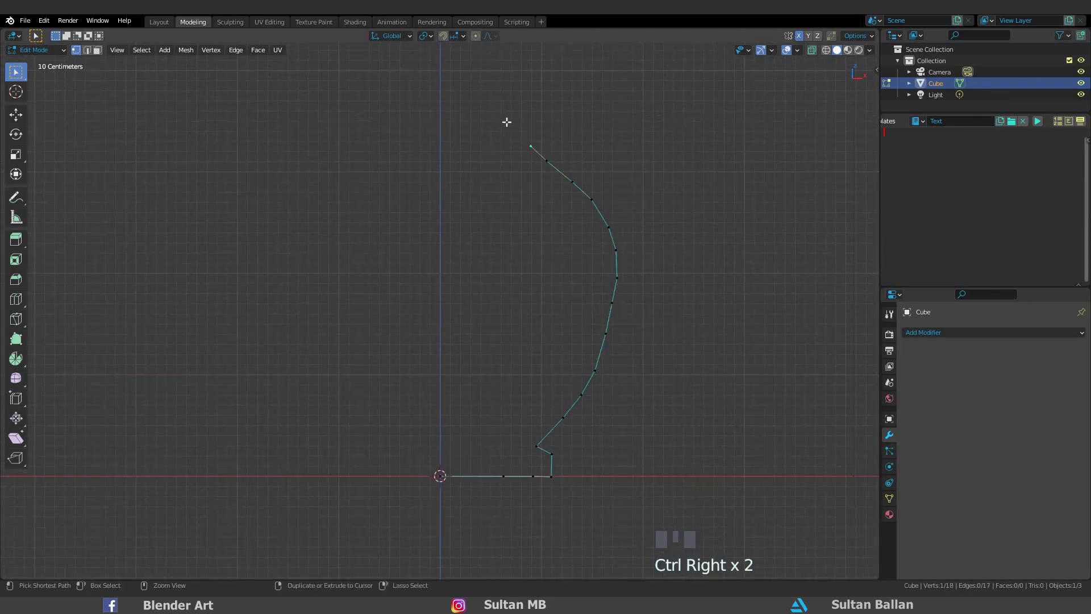
Extrude the neck and outward rim of the profile, and end its top edge at the central vertical axis
ctrl+right_click(505, 68)
shift+middle_drag(505, 69, 507, 143)
ctrl+right_click(542, 130)
ctrl+right_click(543, 97)
ctrl+right_click(445, 95)
key(g)
click(451, 107)
Add three loop cuts to the horizontal top edge of the vase profile
scroll(513, 356, down, 3)
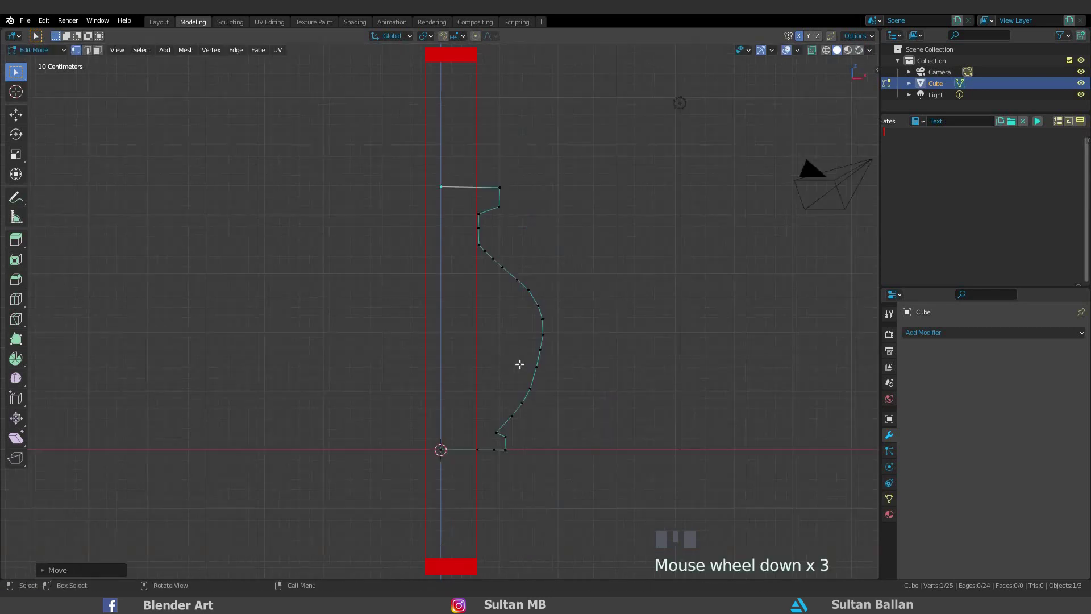
middle_drag(519, 363, 568, 357)
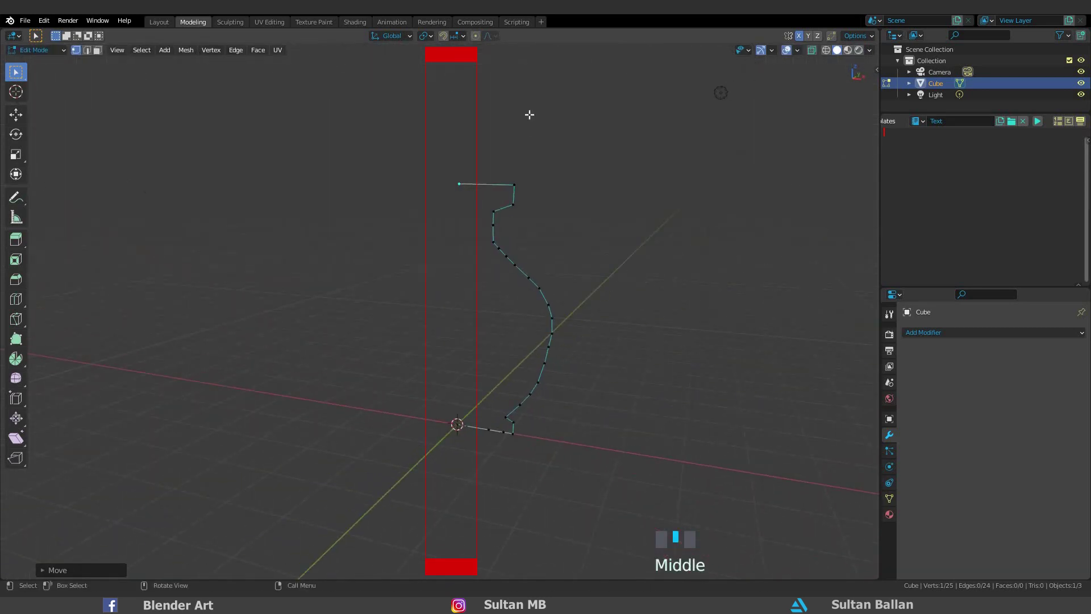
key(KP_1)
scroll(475, 304, up, 5)
shift+middle_drag(507, 219, 461, 184)
scroll(462, 185, up, 3)
shift+middle_drag(452, 96, 454, 131)
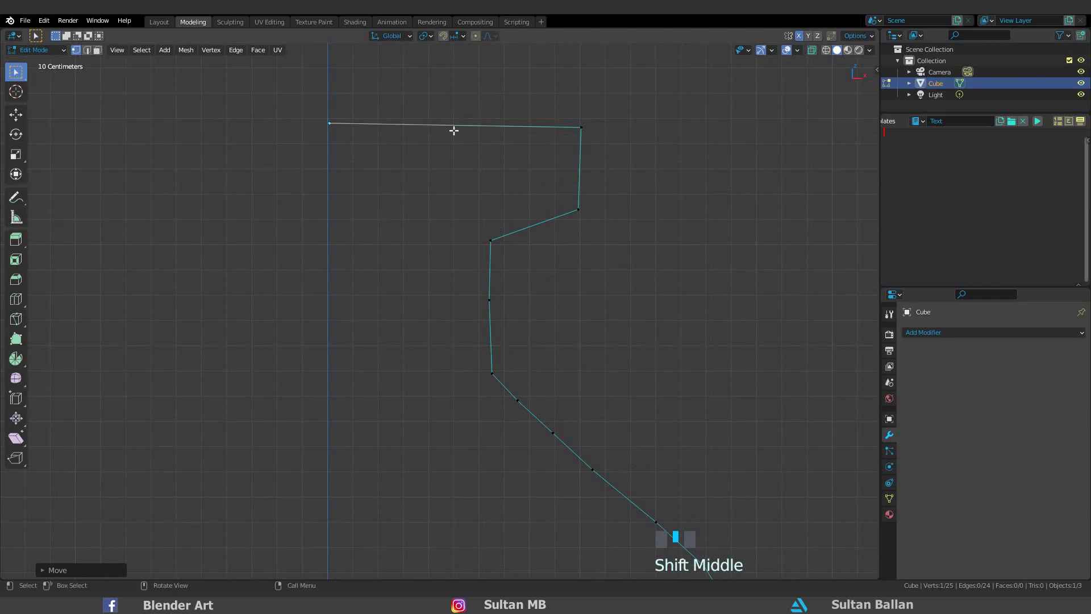
key(ctrl+r)
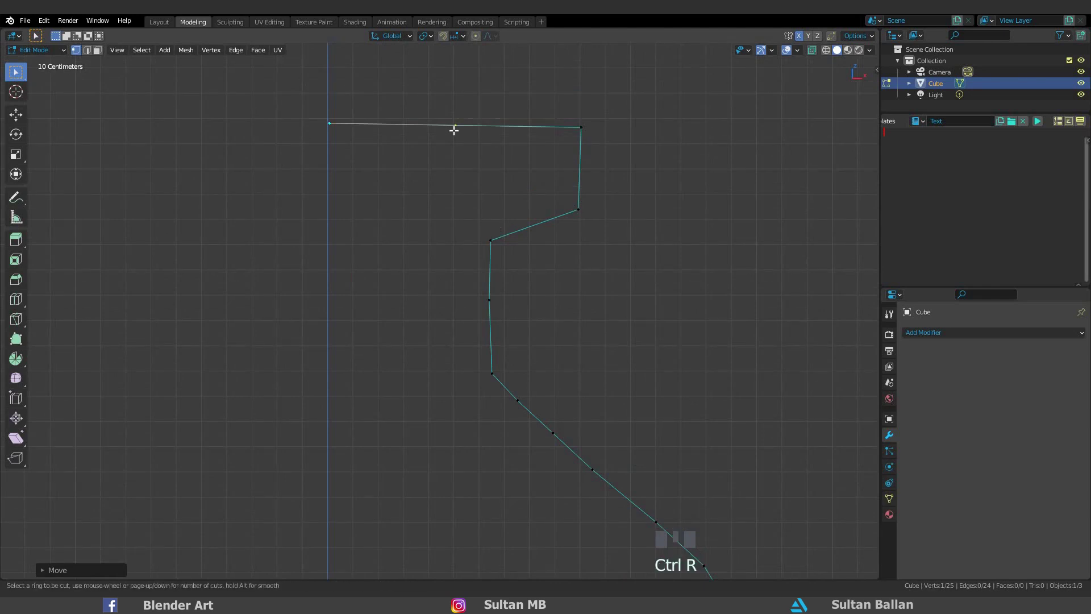
scroll(453, 130, up, 3)
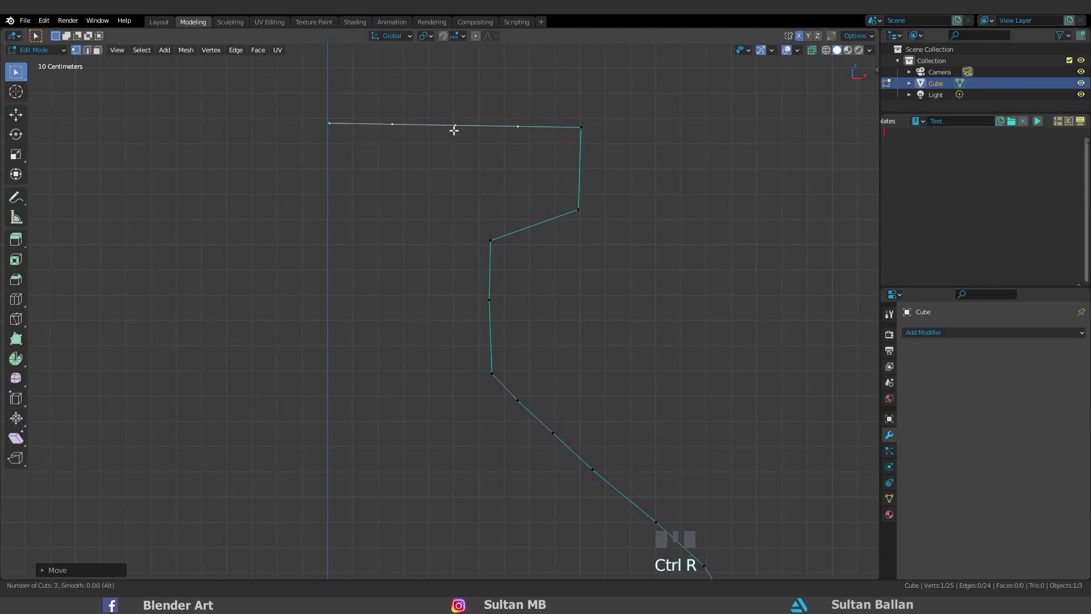
double_click(536, 158)
Add one loop cut to the profile's base edge beside the origin
scroll(517, 388, down, 2)
shift+middle_drag(516, 388, 446, 431)
key(ctrl+r)
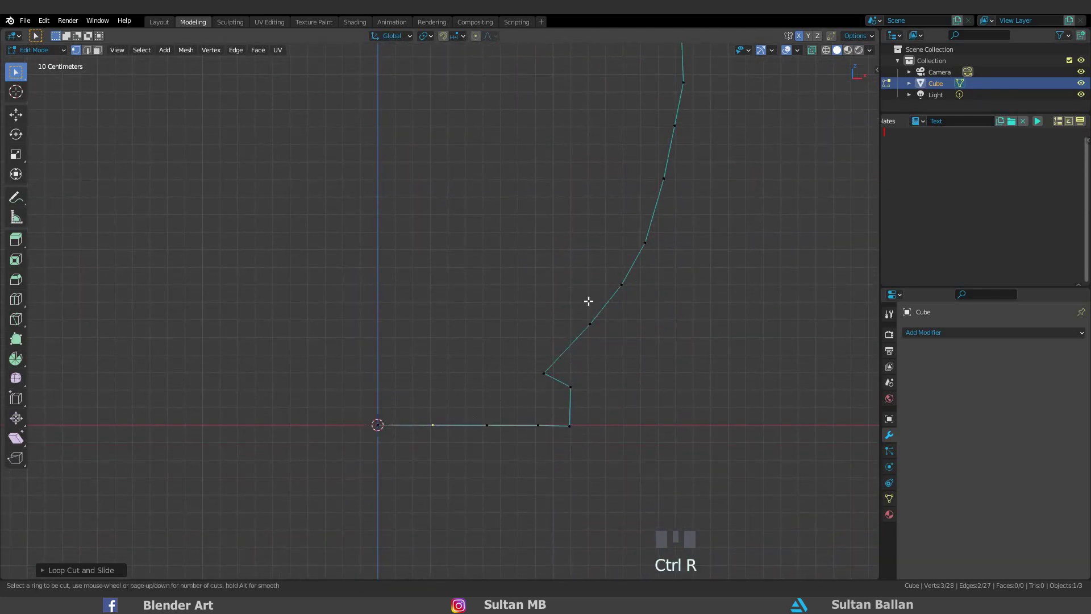
double_click(586, 445)
Bevel the vertex at the top of the neck, below the rim, with three segments
shift+middle_drag(597, 97, 568, 376)
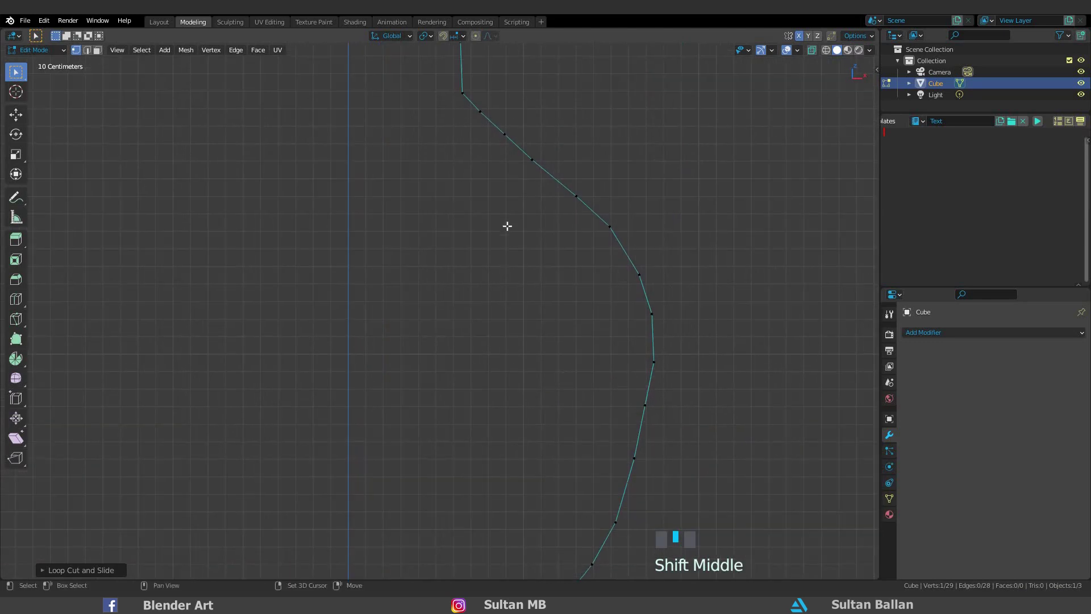
shift+middle_drag(506, 227, 544, 415)
scroll(584, 189, up, 1)
click(523, 161)
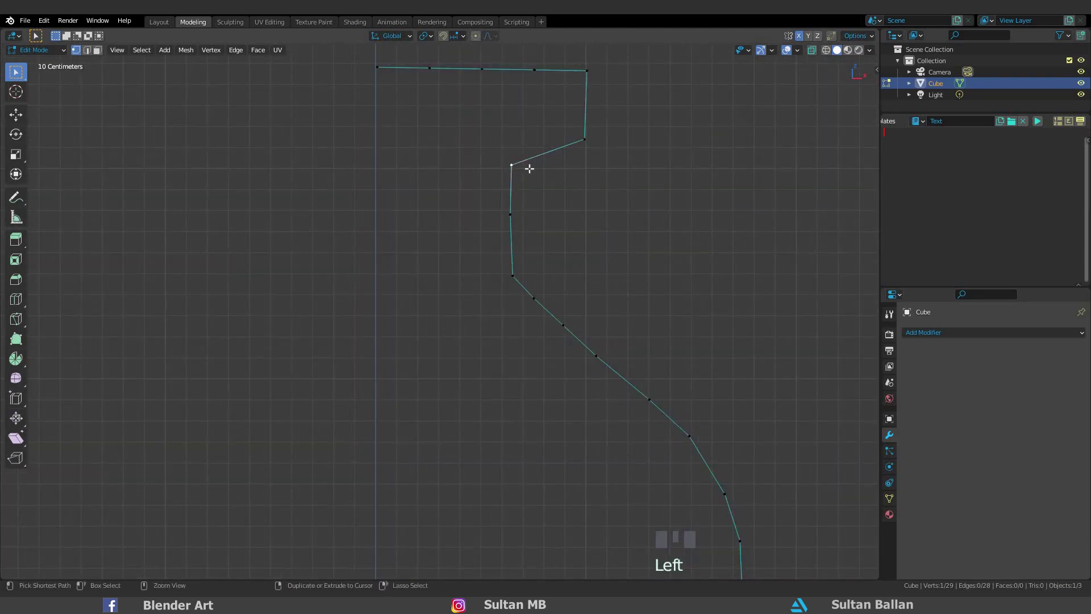
key(shift+ctrl+b)
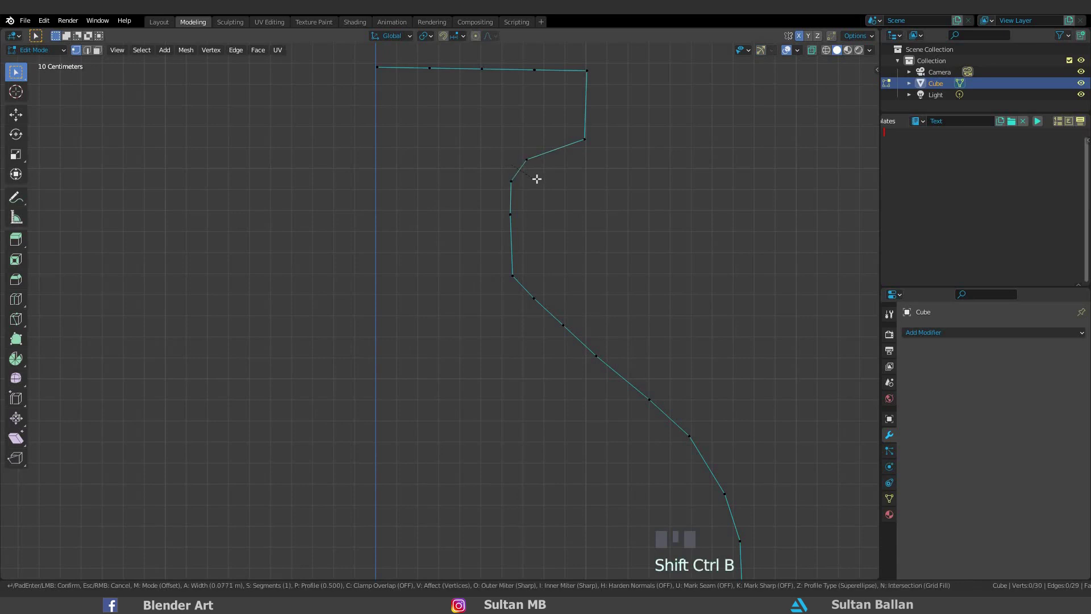
scroll(546, 175, down, 1)
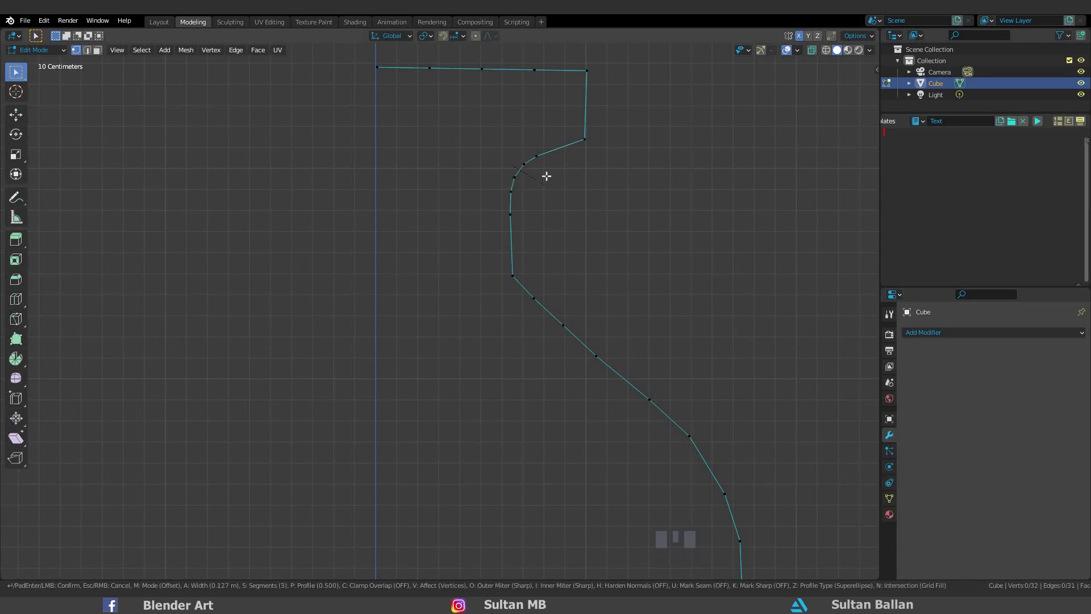
scroll(543, 176, down, 1)
click(522, 274)
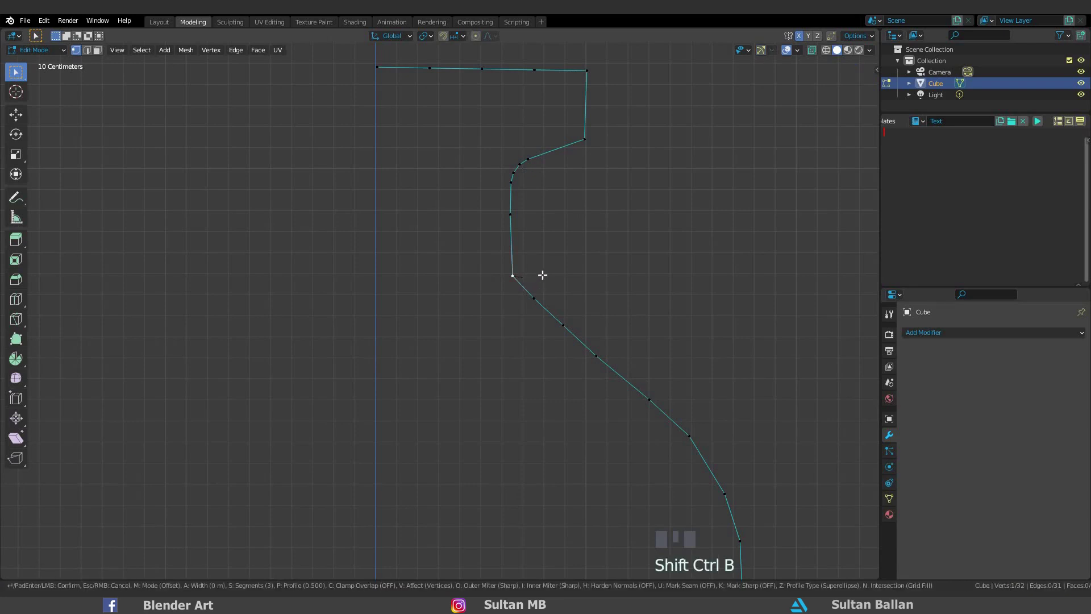
key(shift+ctrl+b)
right_click(528, 281)
key(b)
right_click(520, 275)
Move the vertex at the bottom of the neck slightly to soften the transition into the shoulder
key(g)
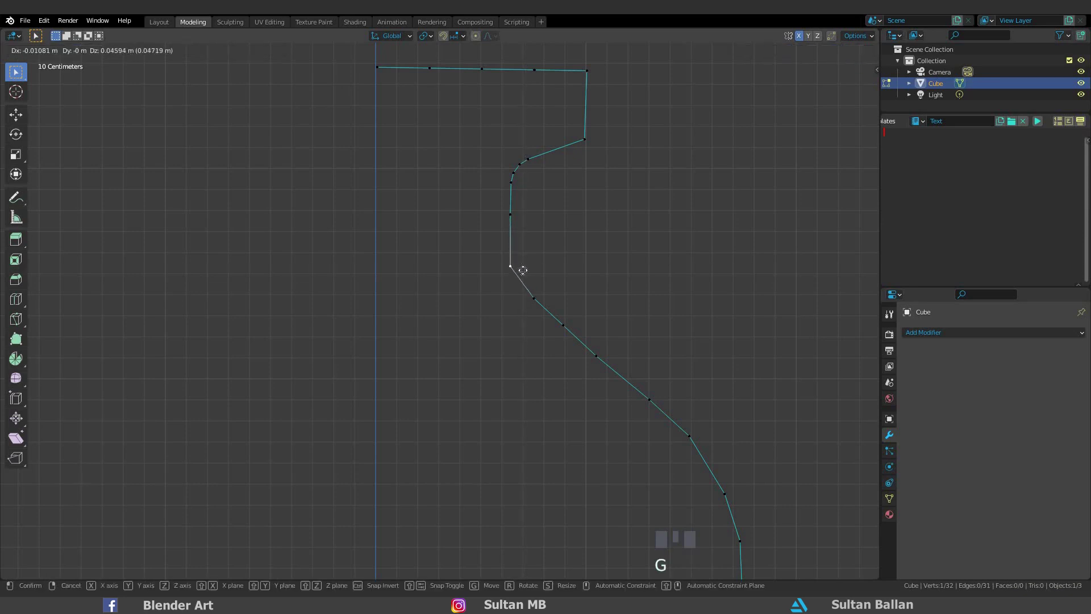
click(558, 283)
Bevel the rim's lower outer corner with three segments and repeat the bevel on its upper outer corner
shift+middle_drag(591, 157, 592, 214)
click(592, 214)
key(ctrl+shift+b)
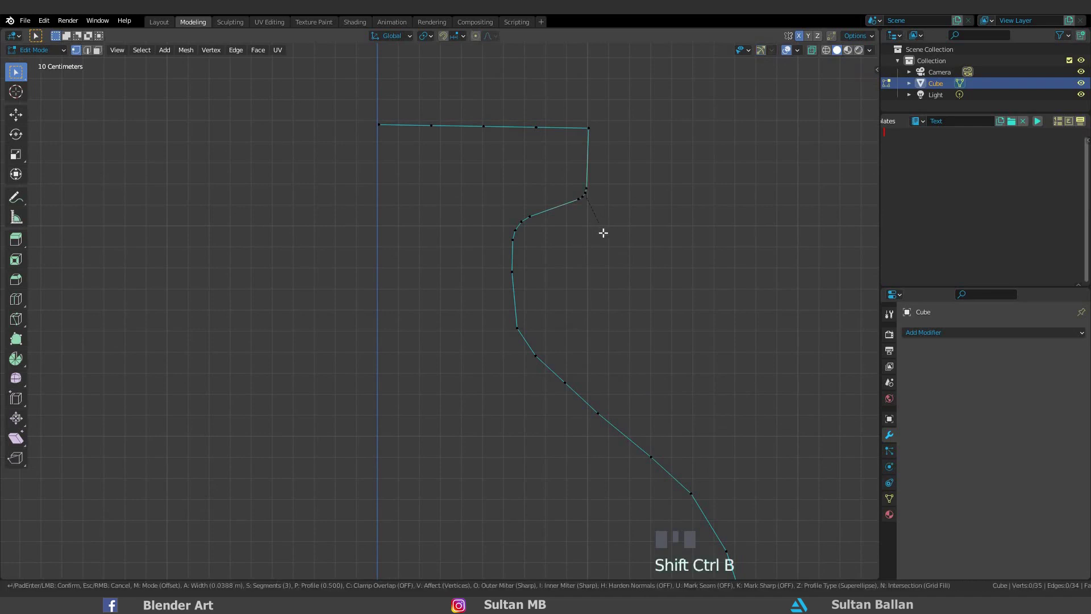
click(600, 137)
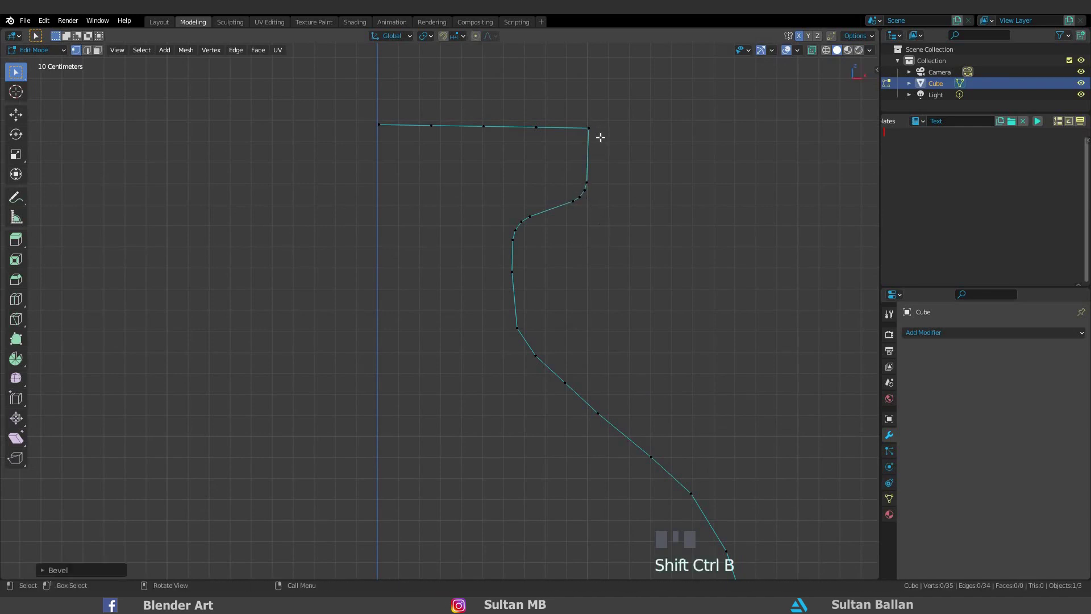
click(601, 137)
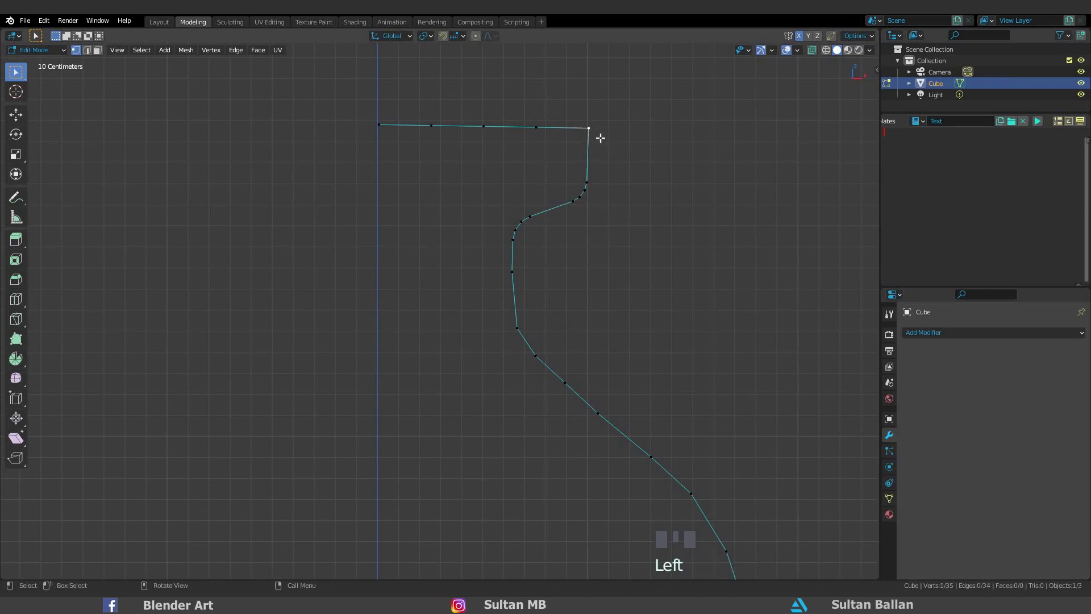
key(shift+r)
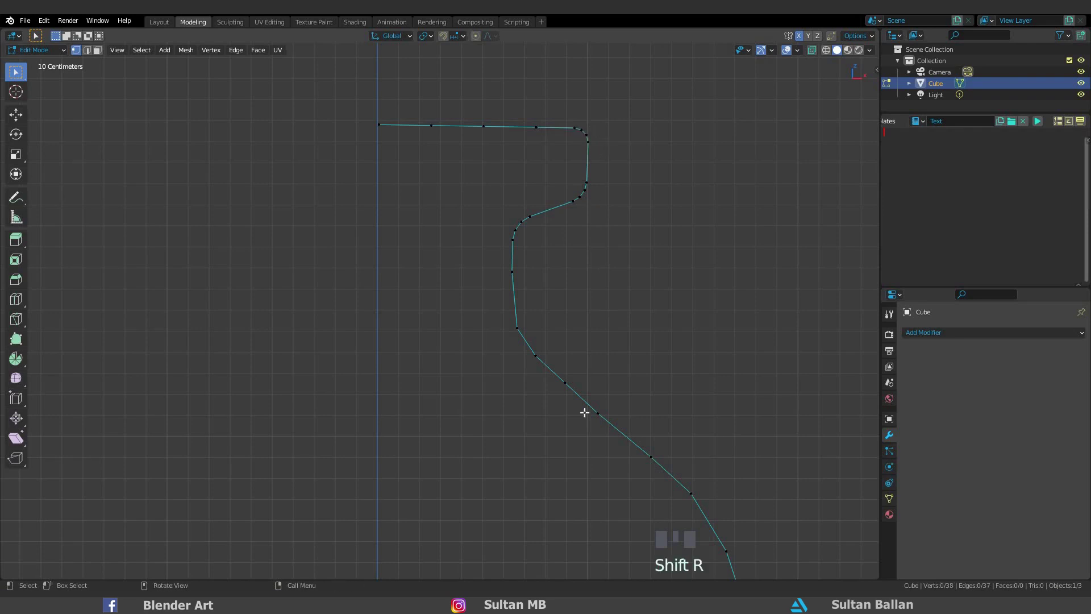
Reposition individual vertices along the shoulder and belly to smooth the profile's curve
click(588, 316)
scroll(594, 214, down, 5)
shift+middle_drag(544, 486, 553, 282)
scroll(553, 282, up, 2)
click(494, 127)
key(g)
click(501, 128)
key(g)
click(537, 179)
click(627, 335)
key(g)
click(635, 330)
Bevel the notch vertex above the foot with three segments and add a loop cut on the edge above it
shift+middle_drag(518, 517, 566, 327)
scroll(565, 327, up, 3)
click(569, 326)
key(ctrl+shift+b)
key(ctrl+r)
Bevel the foot's upper outer corner with three segments and adjust the neighbouring vertices
click(589, 311)
click(590, 311)
key(g)
key(ctrl+shift+b)
click(602, 377)
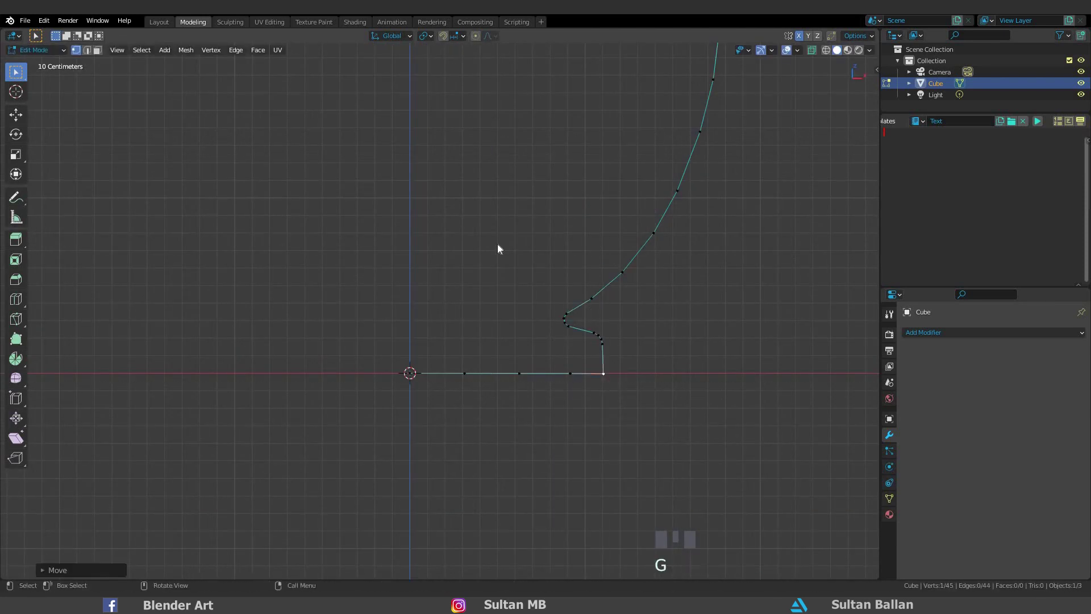
Select the whole vase profile and set up the Spin tool to revolve about the Z axis
key(Tab)
scroll(531, 340, down, 2)
middle_drag(530, 338, 554, 291)
key(KP_1)
key(Tab)
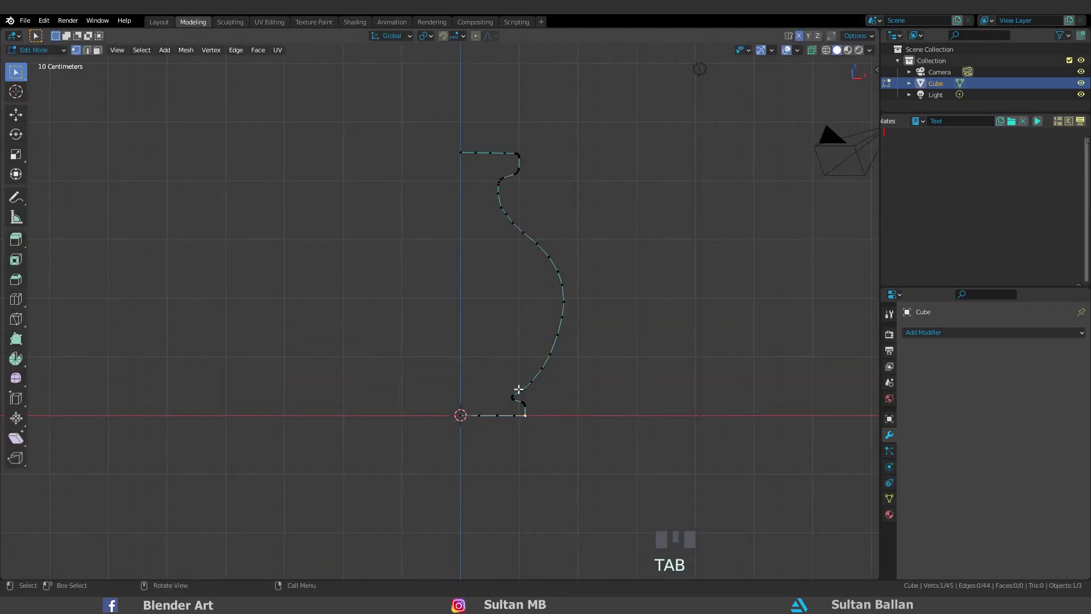
key(a)
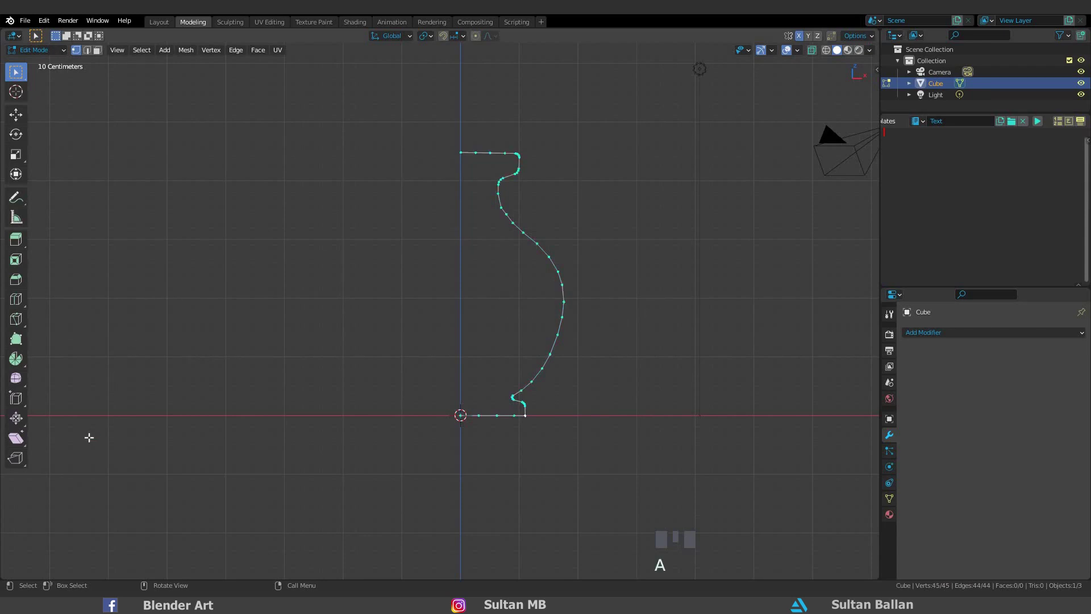
middle_drag(101, 356, 25, 321)
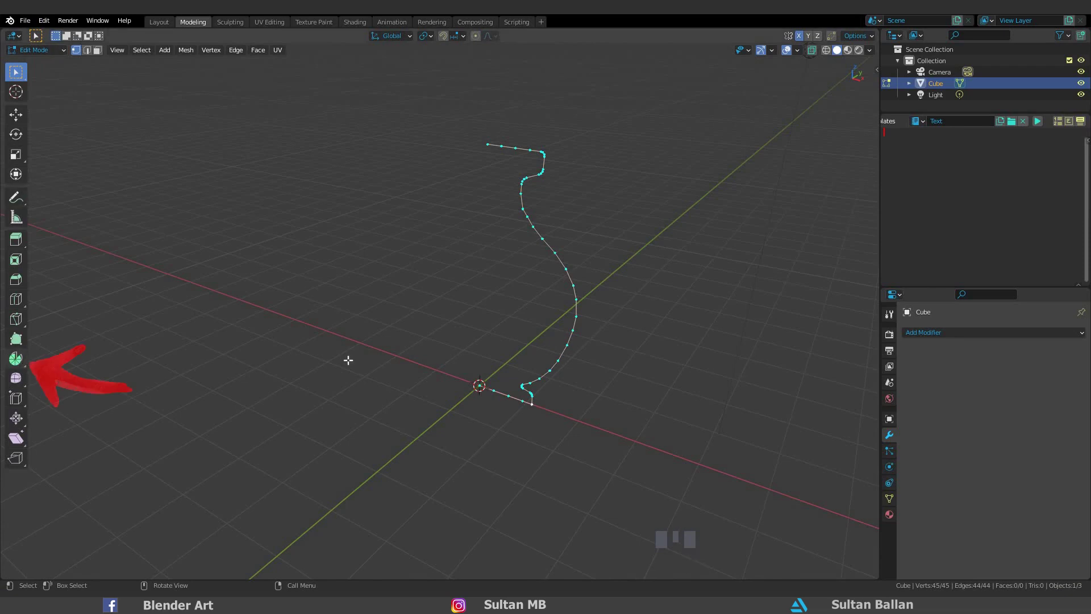
click(22, 362)
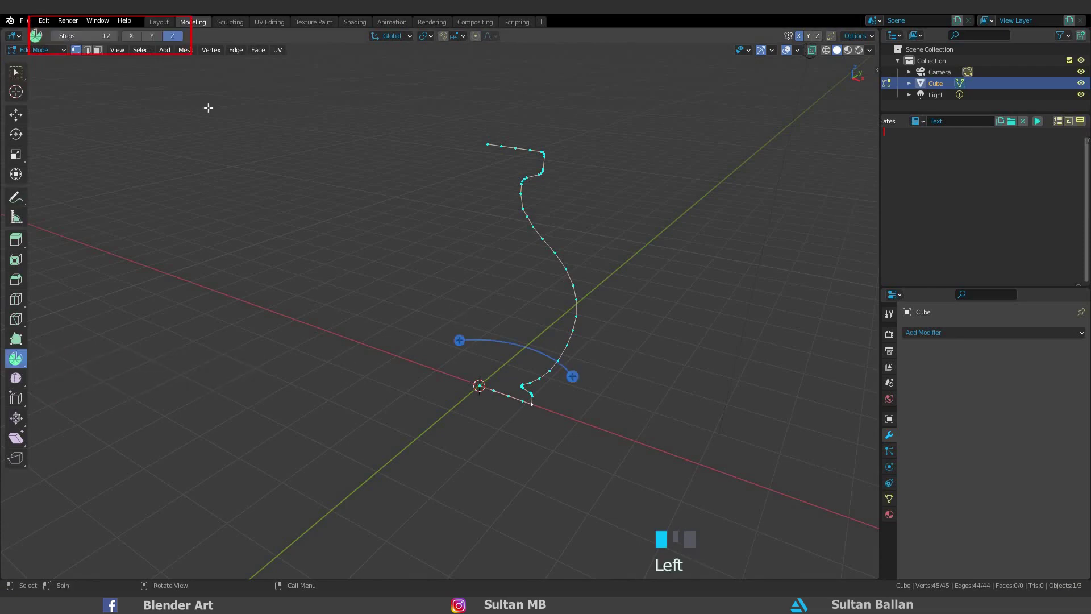
click(131, 35)
click(157, 36)
click(171, 34)
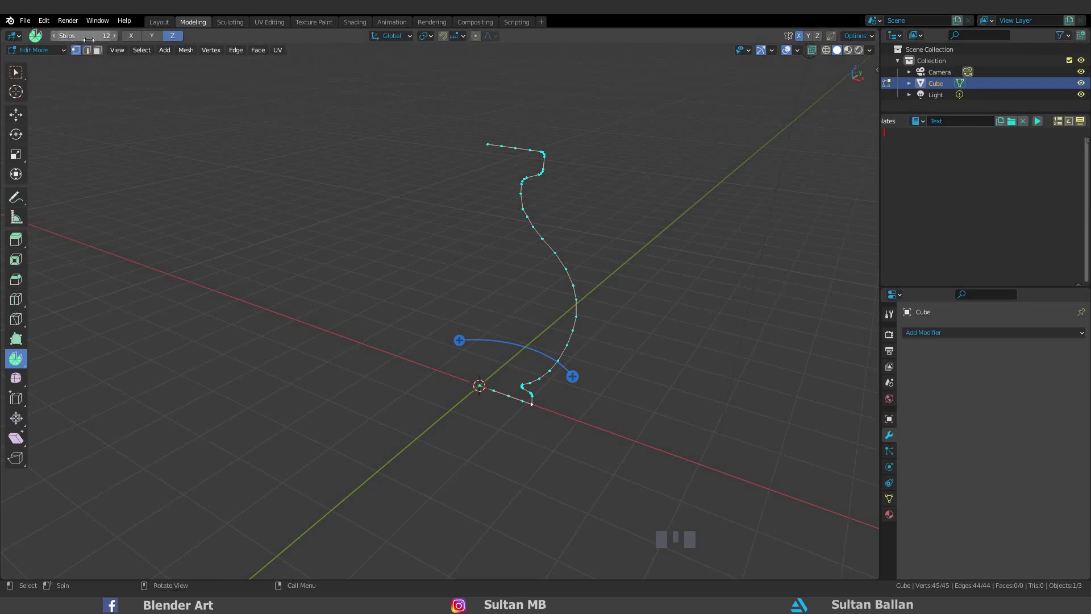
Spin the profile around the vertical axis in 12 steps and set the spin angle to 360°
middle_drag(533, 328, 558, 321)
drag(558, 321, 60, 574)
click(60, 571)
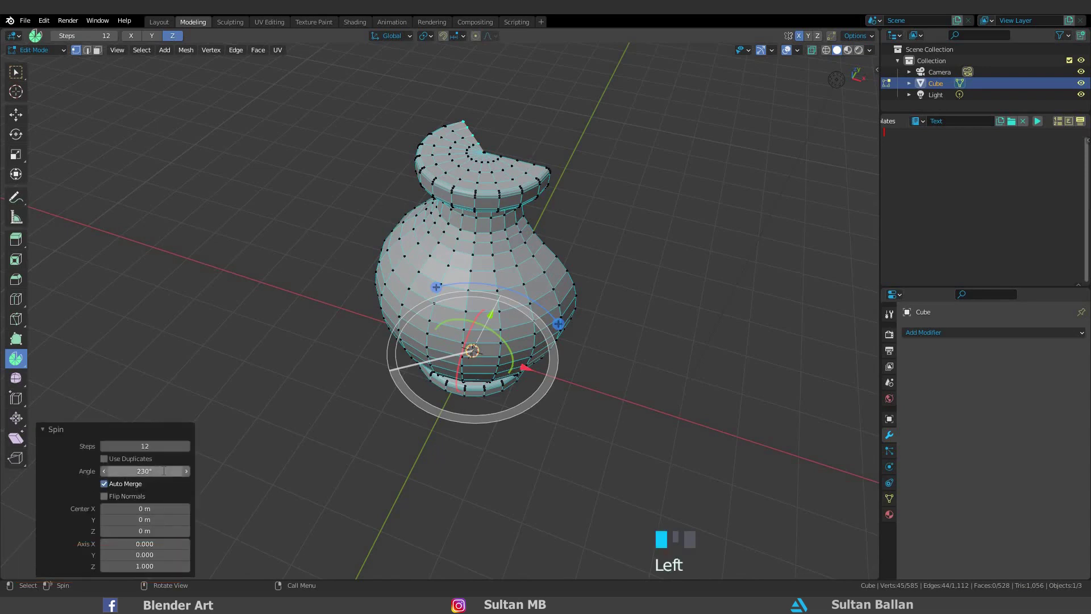
double_click(130, 471)
text(360)
key(Return)
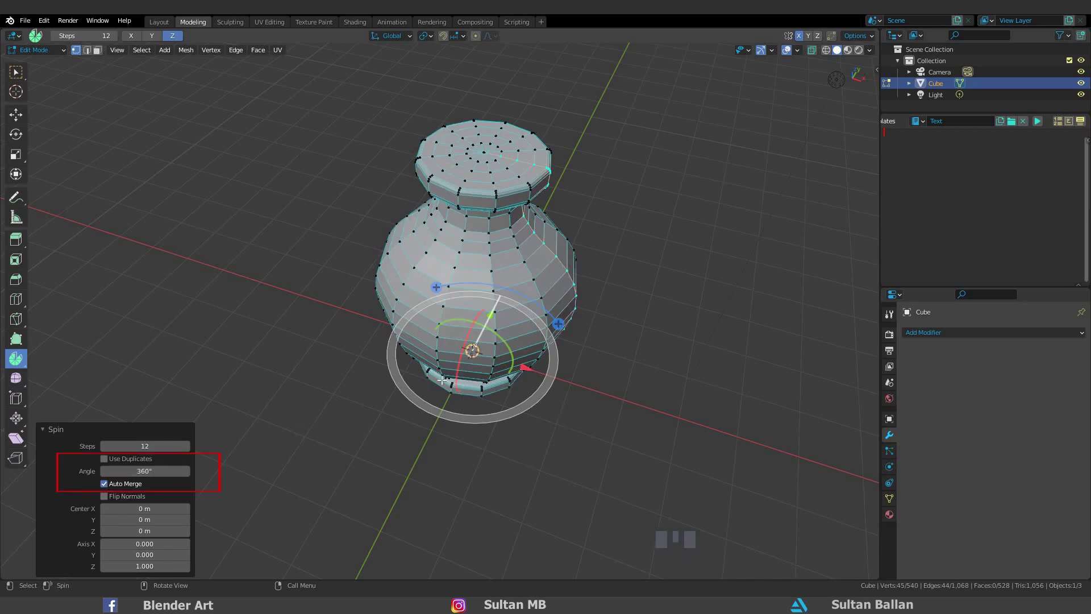
Show face orientation on the vase and recalculate the normals of the whole mesh to face outside
middle_drag(431, 370, 641, 246)
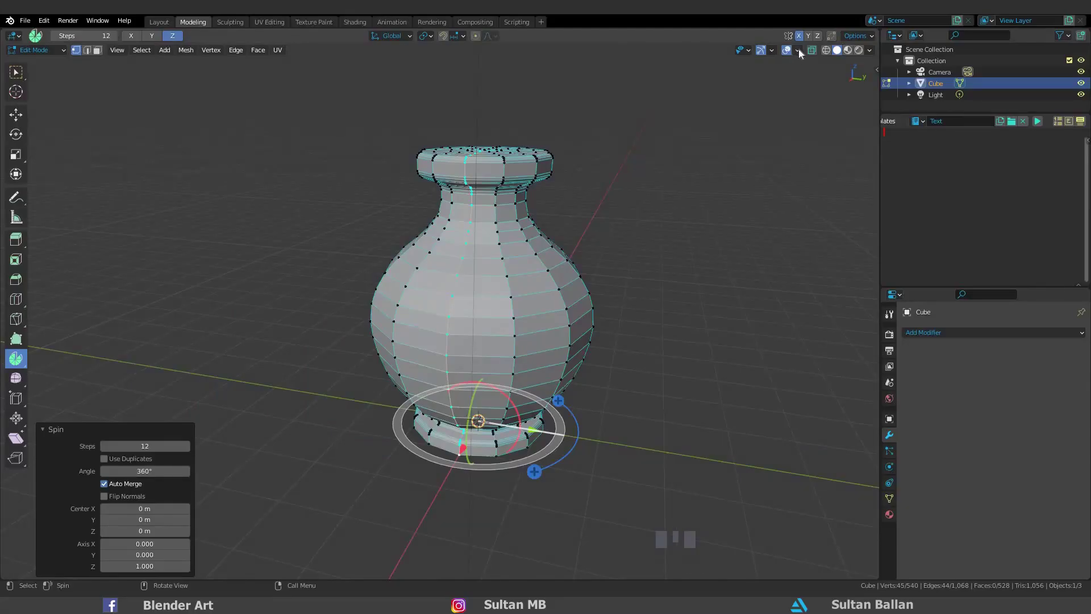
click(801, 50)
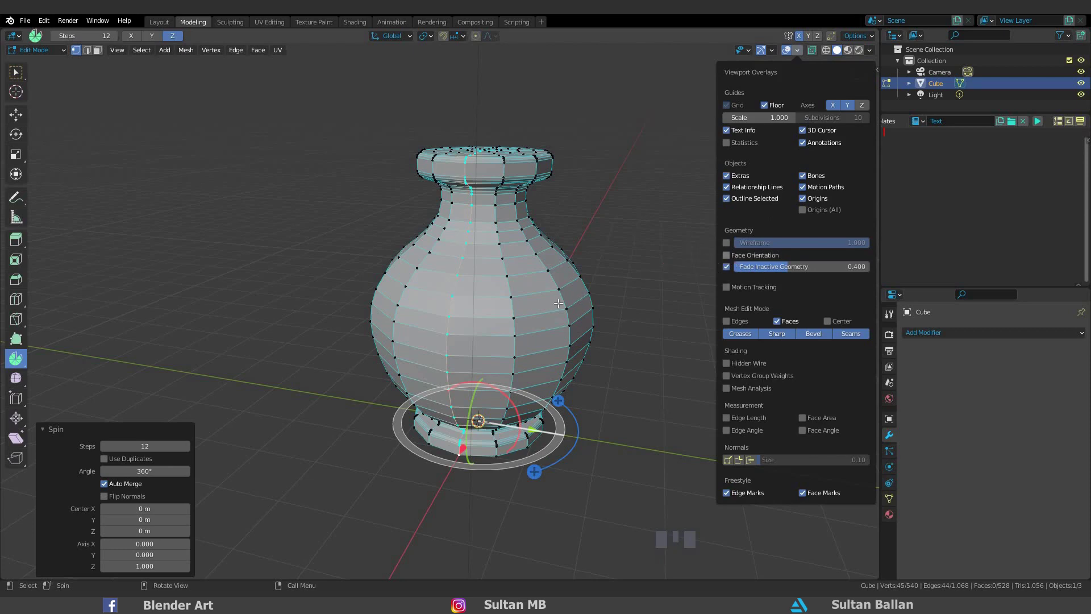
click(726, 255)
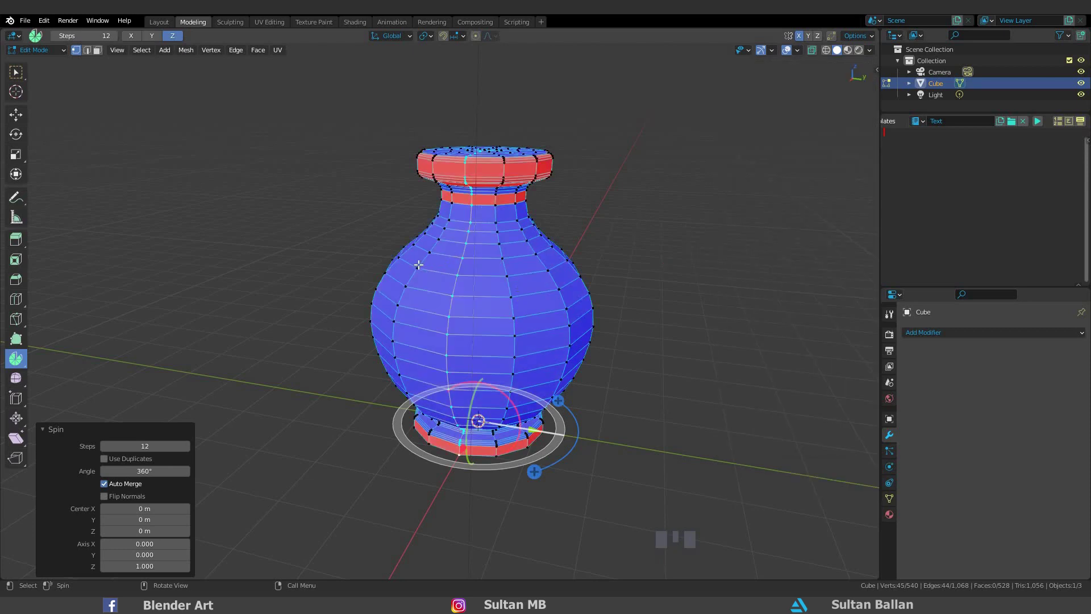
key(a)
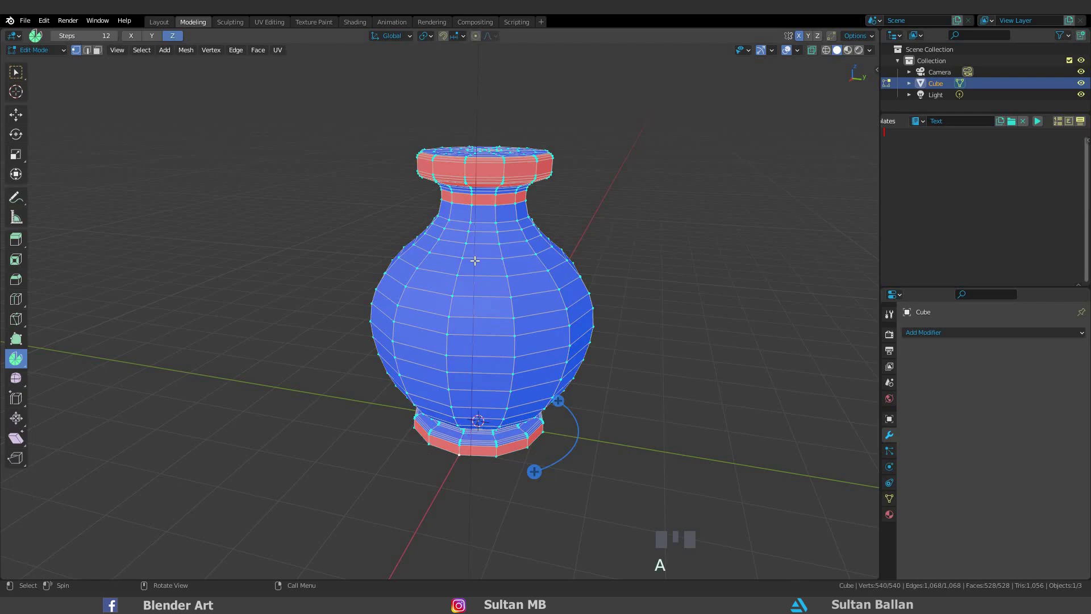
key(shift+n)
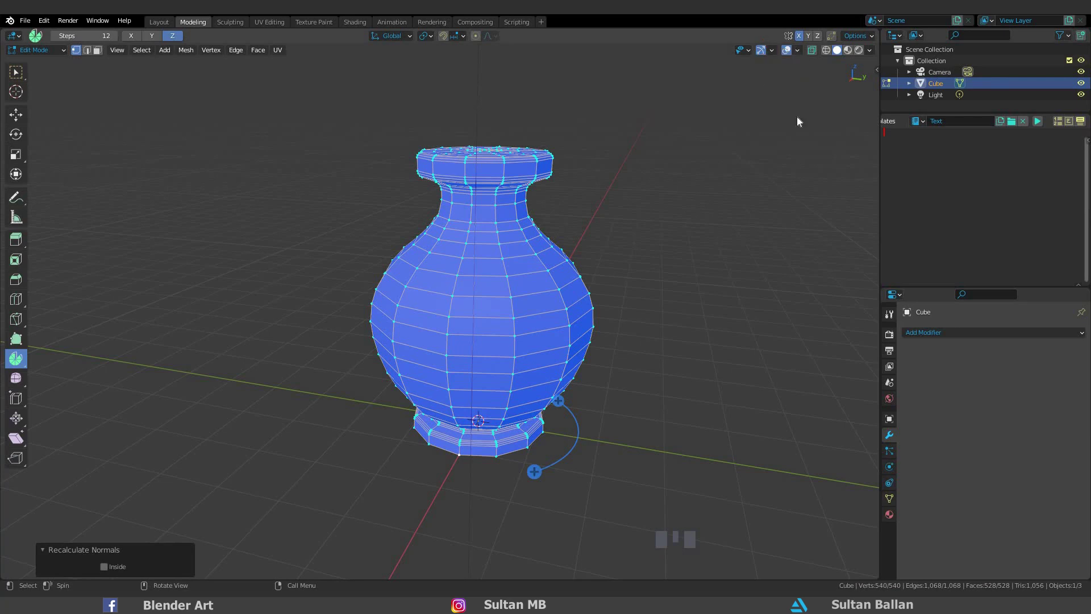
Turn off the face orientation display and deselect the mesh
click(797, 50)
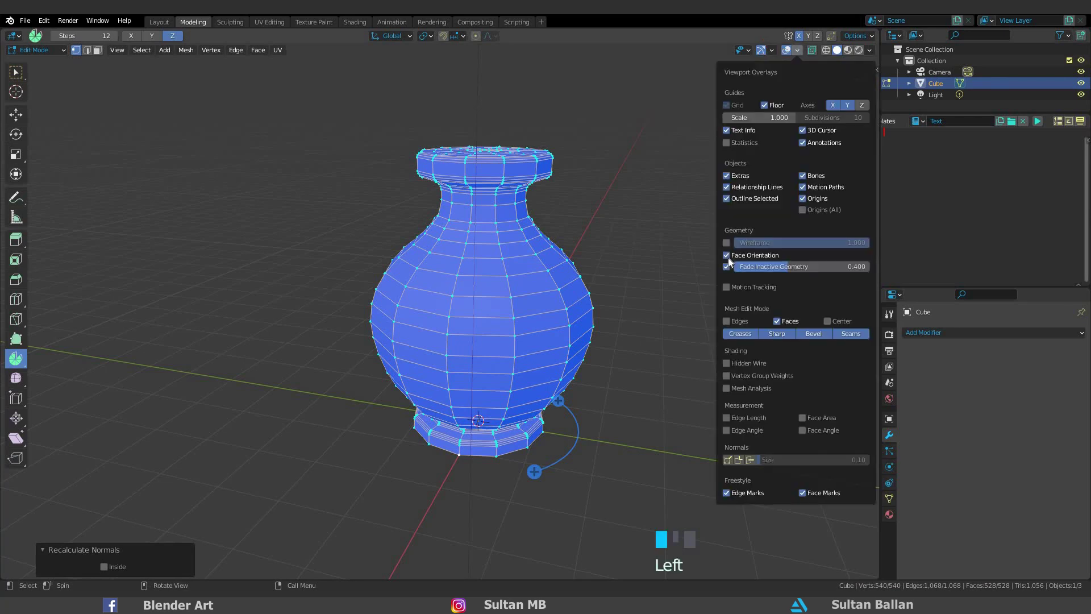
click(726, 255)
click(663, 280)
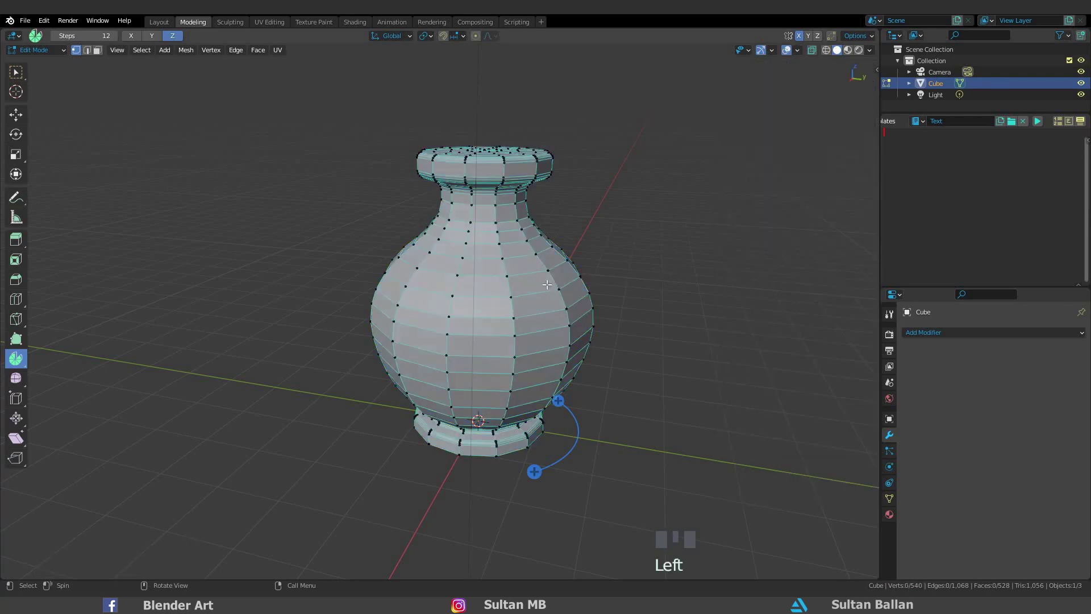
Return to Object Mode and enable Auto Smooth for the vase's normals with a 36° angle
middle_drag(526, 285, 500, 267)
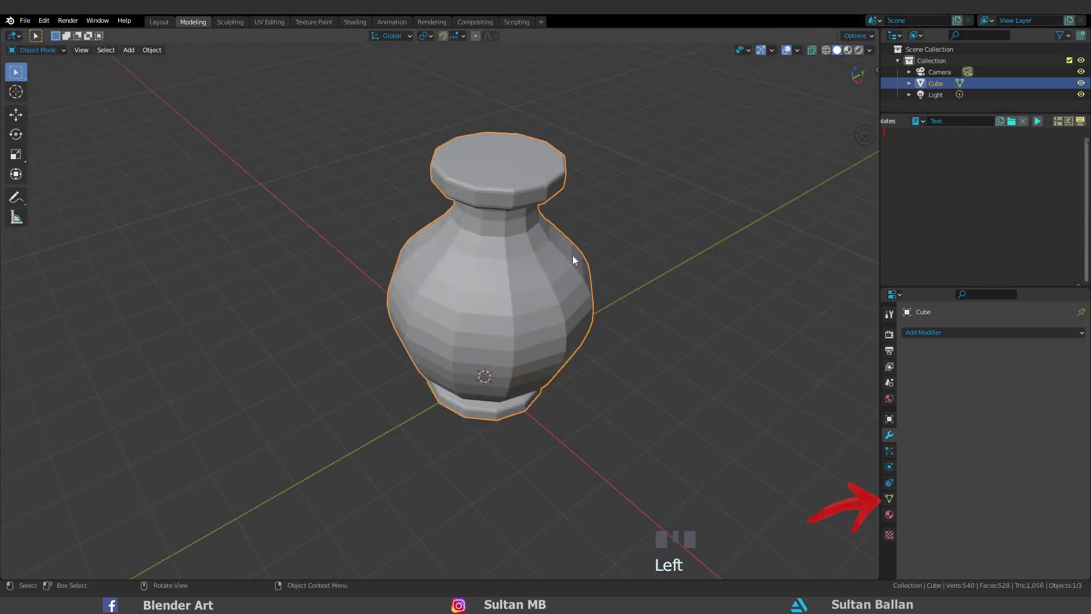
middle_drag(572, 254, 888, 498)
click(889, 499)
click(937, 526)
click(975, 544)
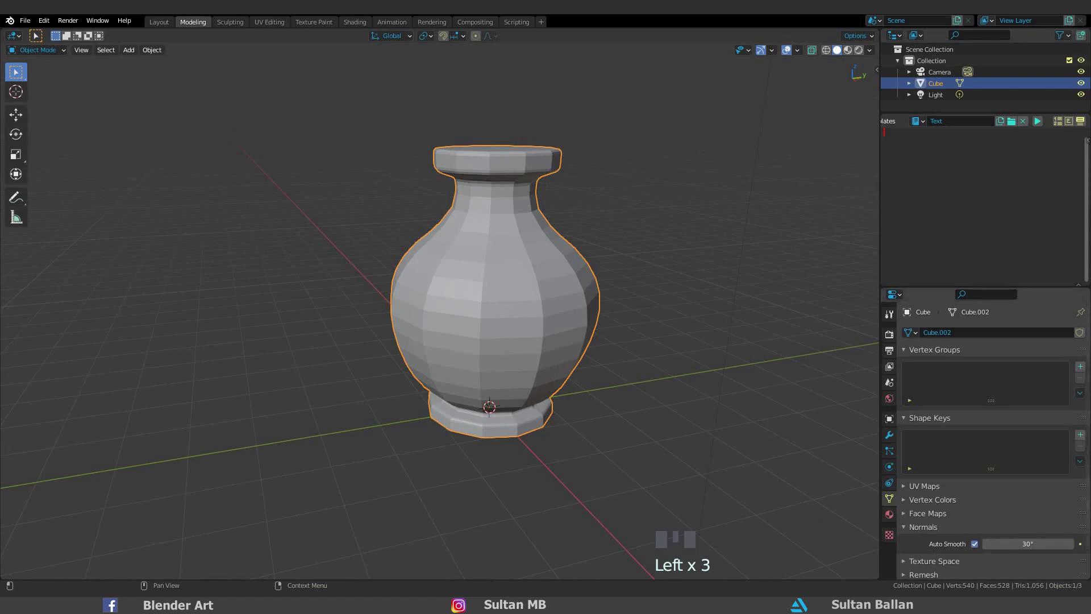
click(528, 255)
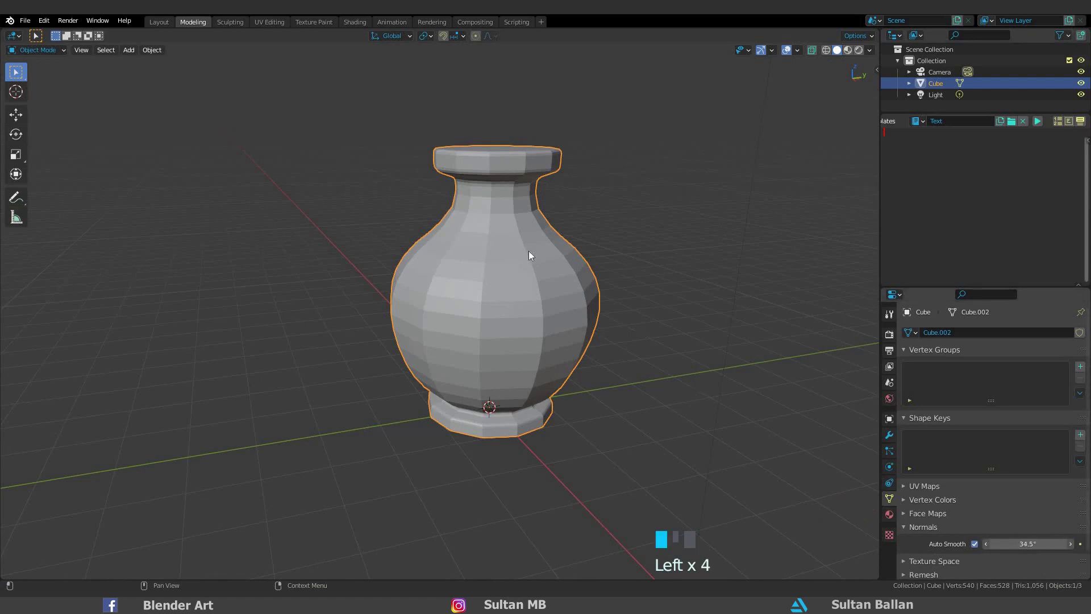
Apply Shade Smooth to the vase and deselect it
right_click(502, 227)
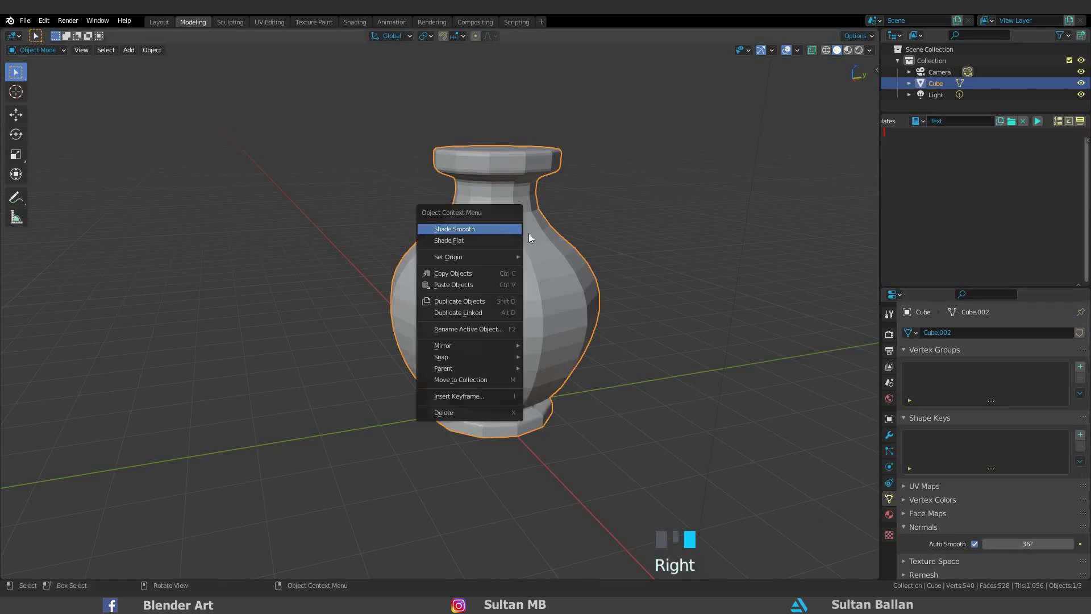
click(493, 229)
click(570, 260)
click(625, 318)
middle_drag(625, 328, 609, 318)
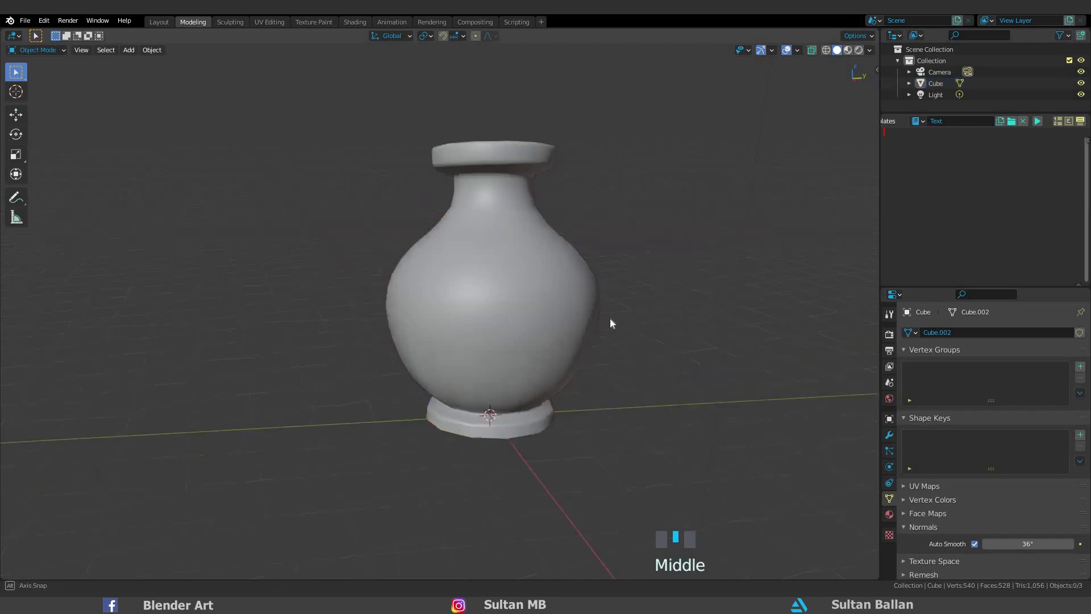
In Edit Mode, merge the small ring of vertices in the middle of the top cap at their center
click(560, 364)
key(Tab)
middle_drag(540, 426, 705, 511)
shift+middle_drag(512, 346, 484, 359)
scroll(500, 360, up, 3)
middle_drag(570, 449, 570, 483)
mouse_move(570, 397)
shift+middle_down()
mouse_move(571, 434)
mouse_move(623, 302)
shift+middle_up()
scroll(570, 434, up, 4)
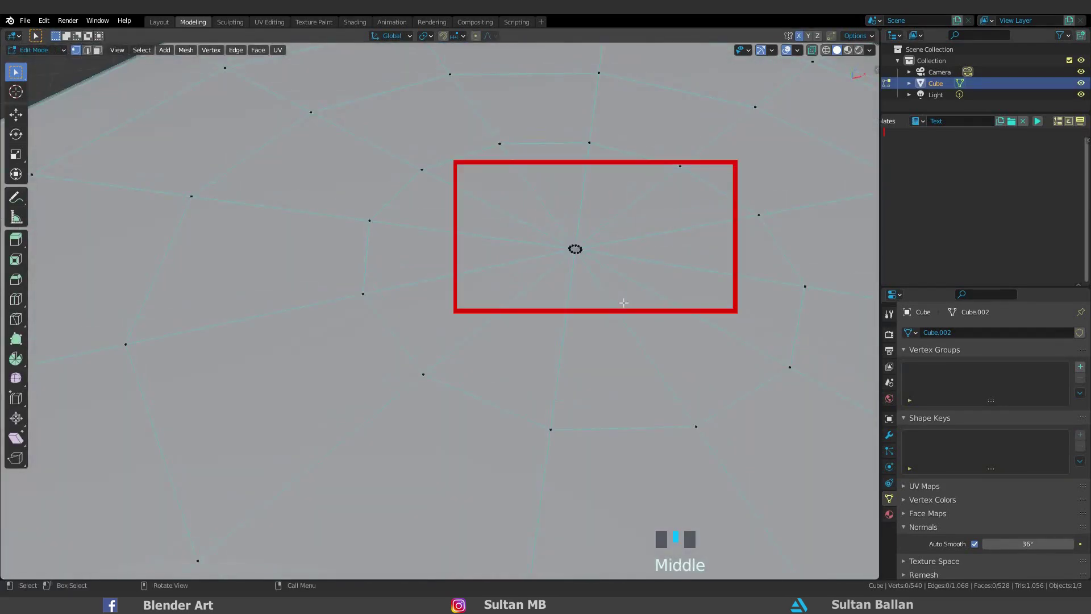
drag(531, 205, 623, 303)
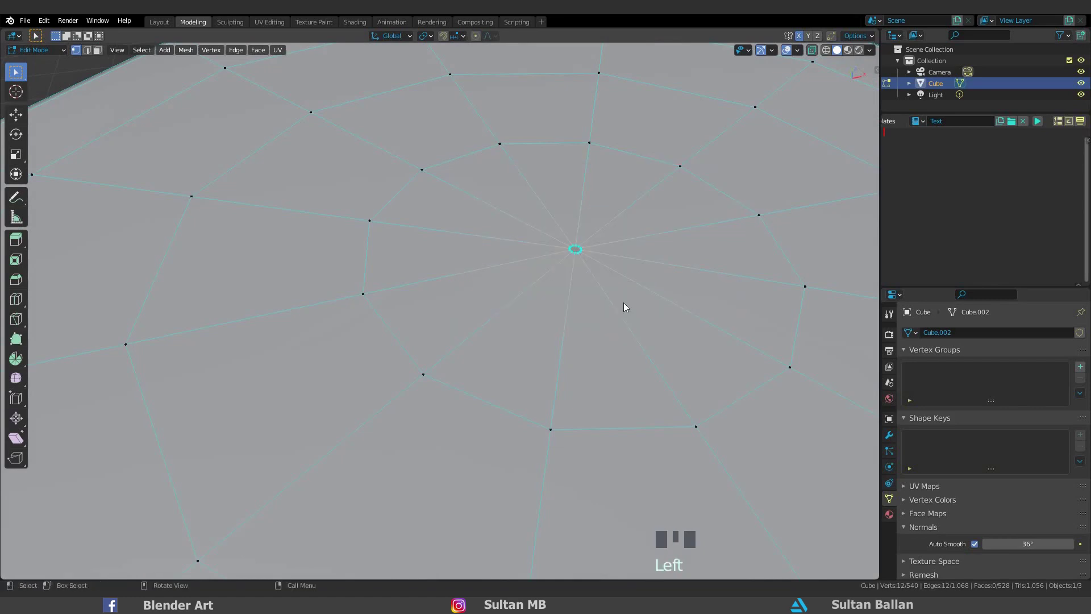
key(m)
key(Return)
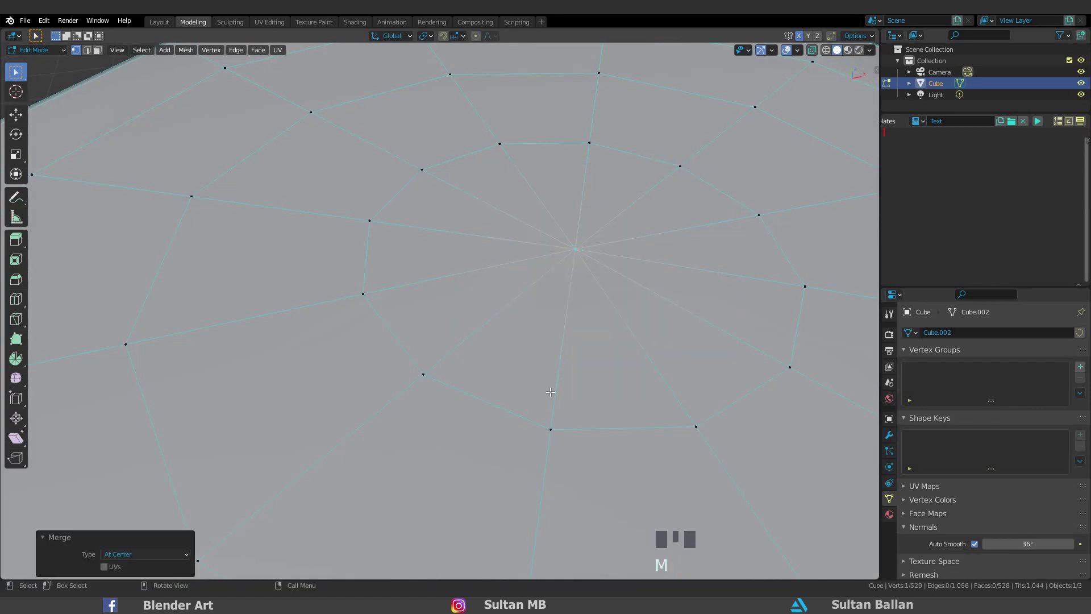
Apply Merge At Center to the selection in the middle of the vase's base
scroll(556, 302, down, 6)
middle_drag(563, 235, 645, 377)
scroll(618, 238, up, 2)
click(618, 238)
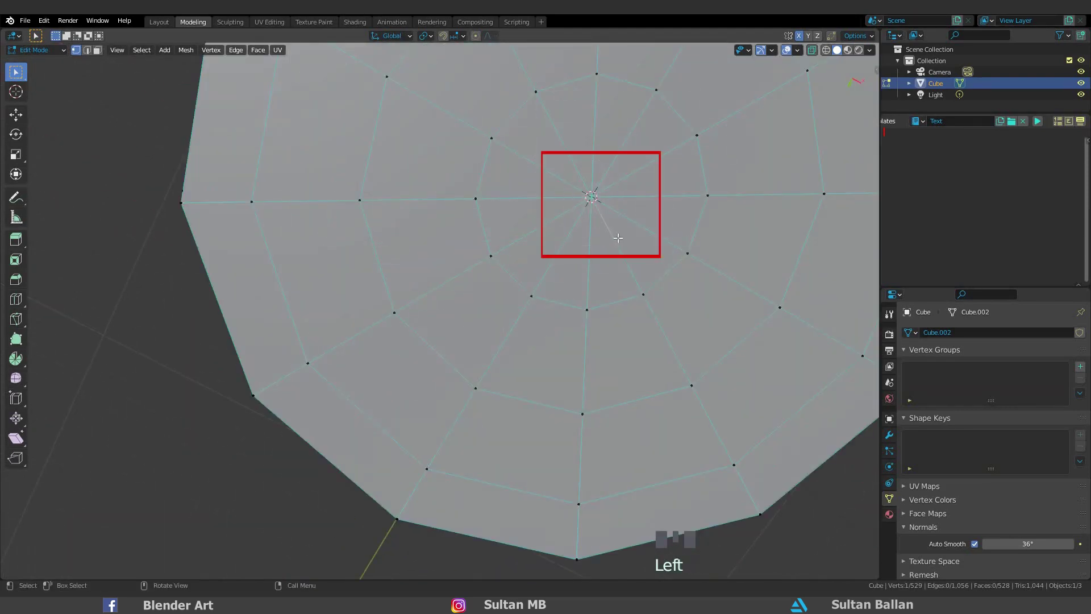
key(m)
key(Return)
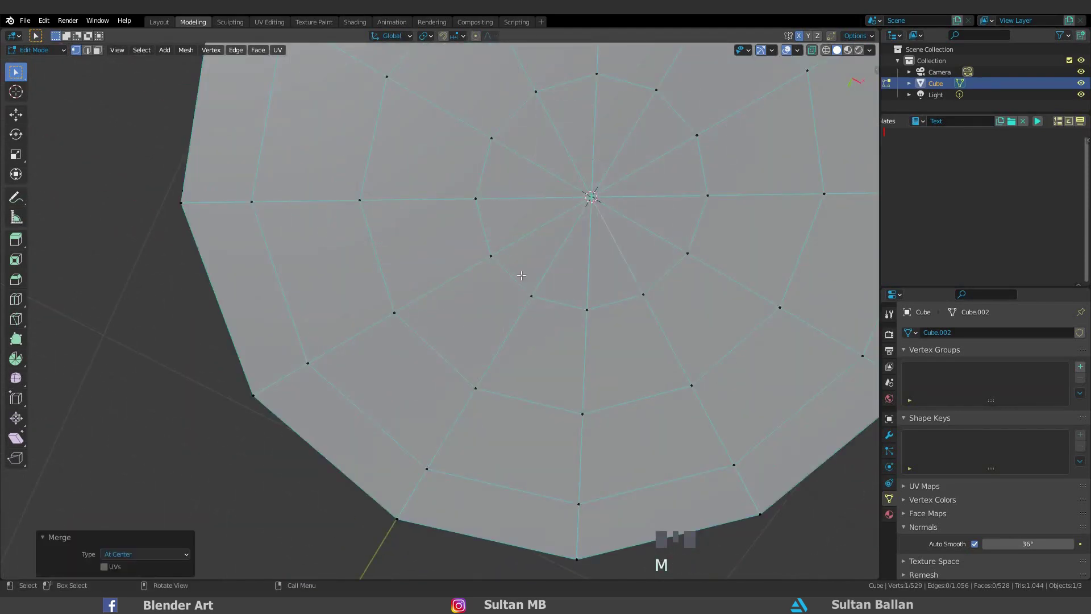
Delete the top cap's inner faces, growing the selection three rings out from its center vertex, to open the vase
scroll(543, 422, down, 5)
middle_drag(543, 421, 568, 312)
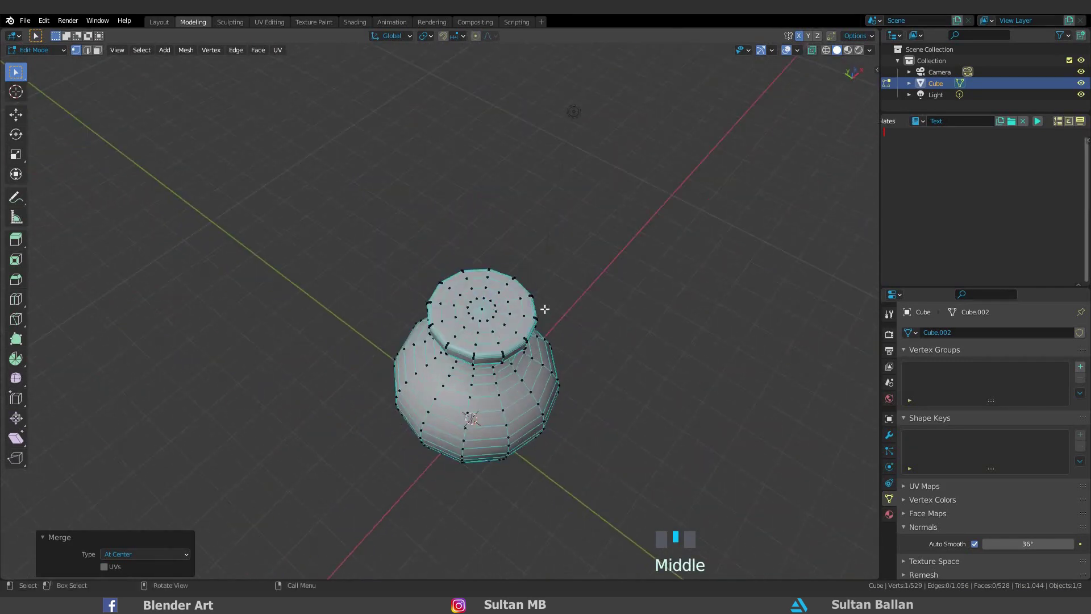
scroll(544, 308, up, 4)
click(544, 307)
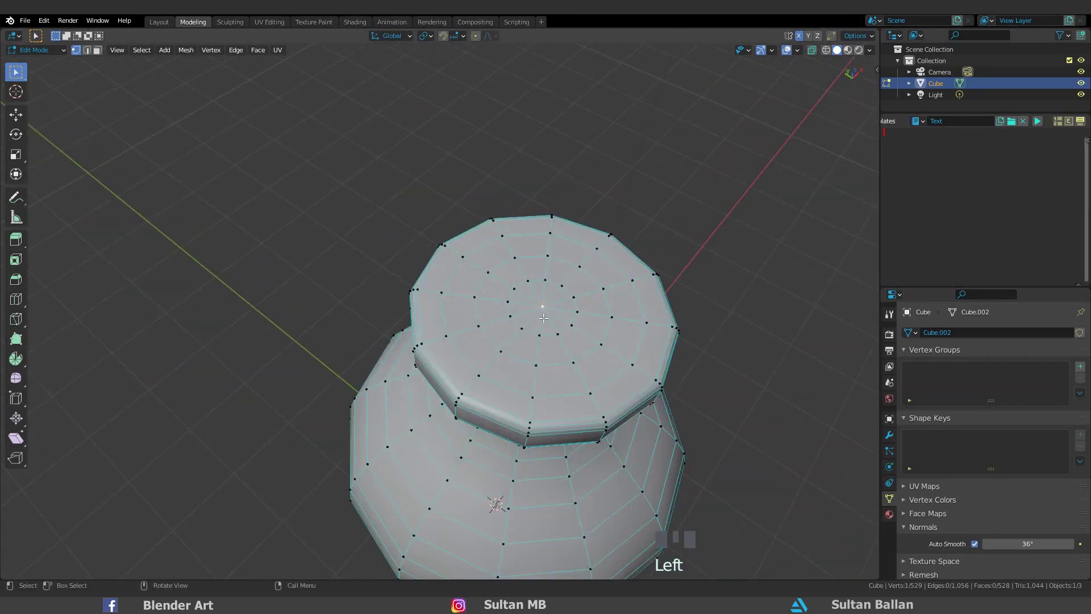
key(ctrl+KP_Add)
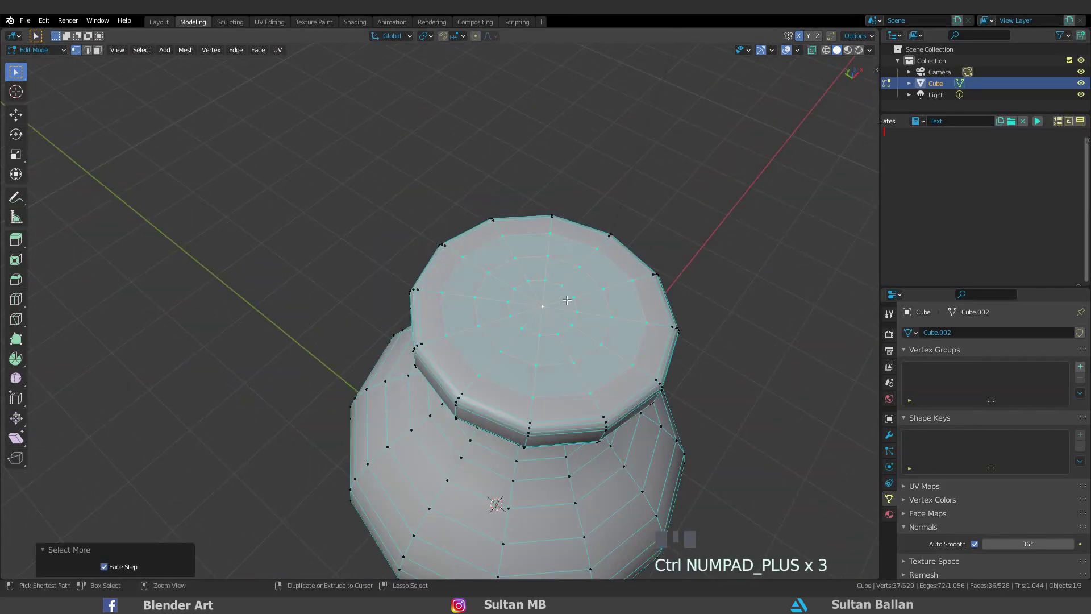
middle_drag(563, 294, 541, 275)
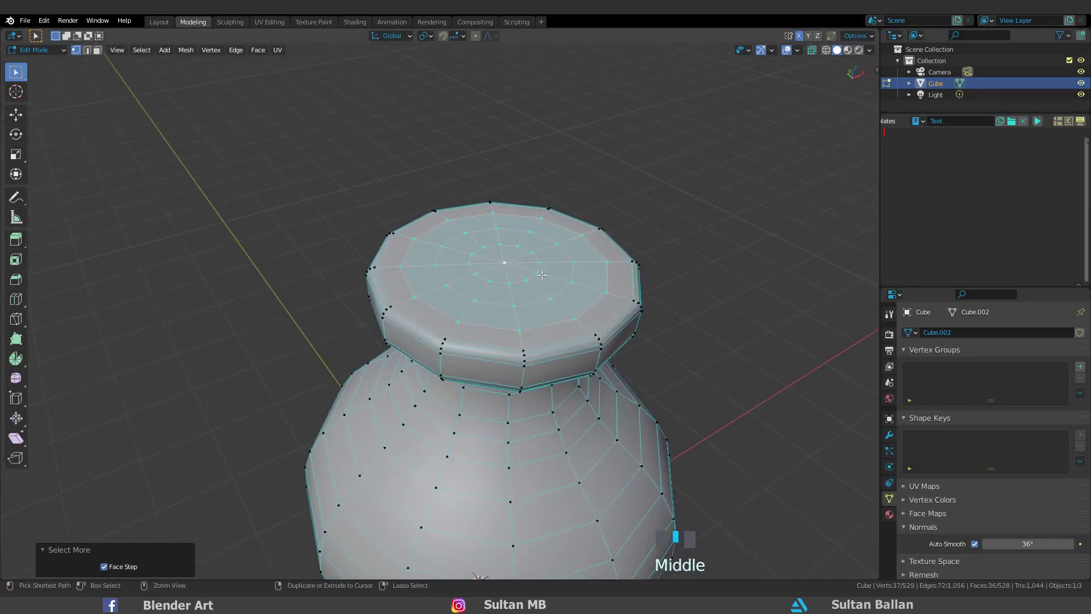
key(ctrl+KP_Subtract)
key(ctrl+KP_Add)
key(ctrl+KP_Add)
middle_drag(535, 232, 532, 243)
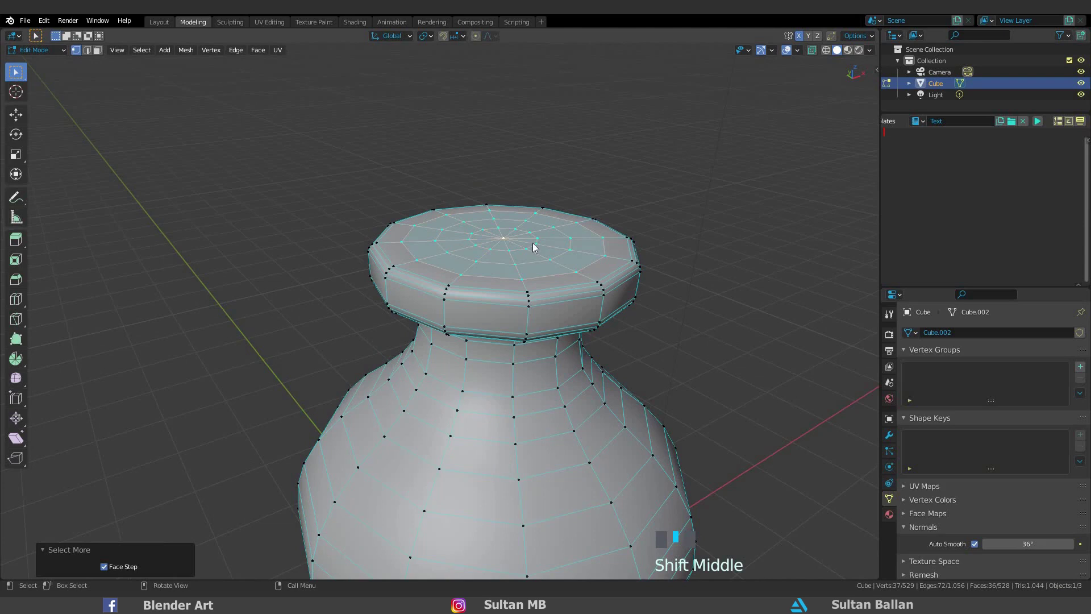
key(x)
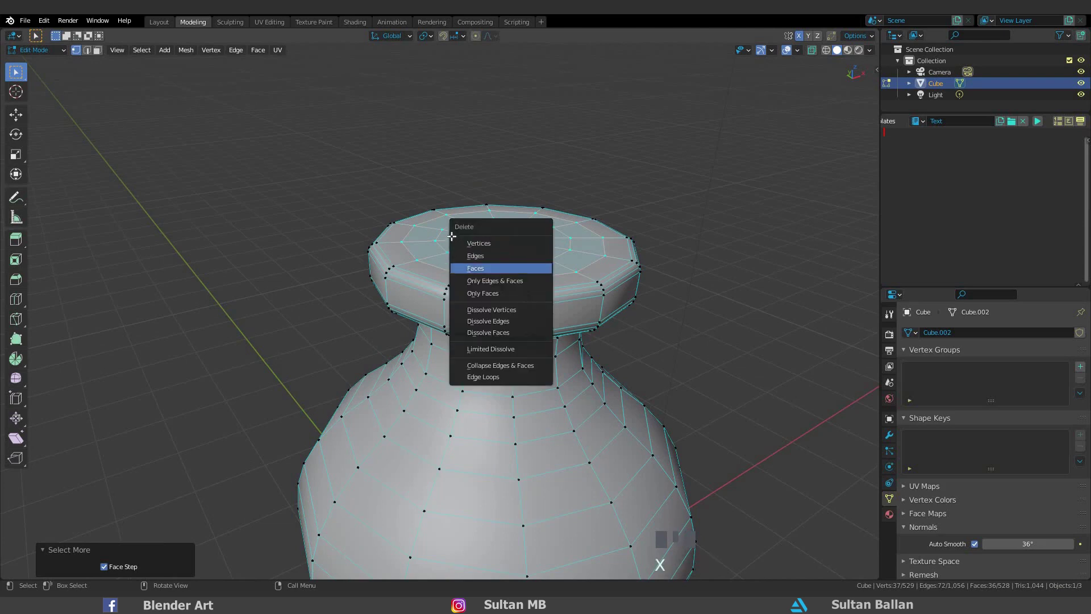
key(Return)
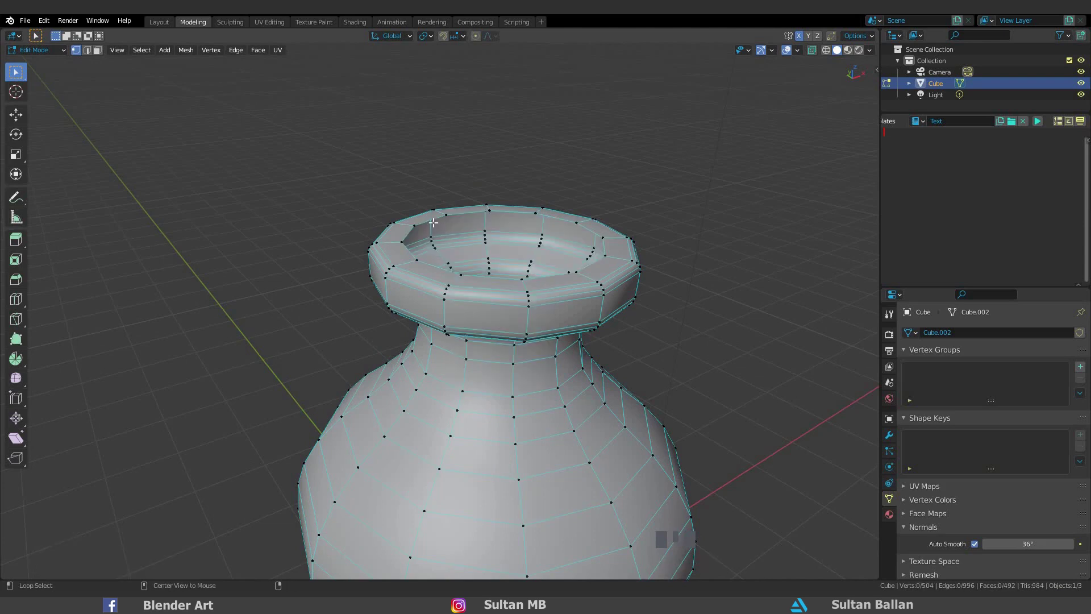
Extrude the edge loop around the opening about 0.36 m down along the Z axis
alt+click(425, 220)
alt+click(458, 273)
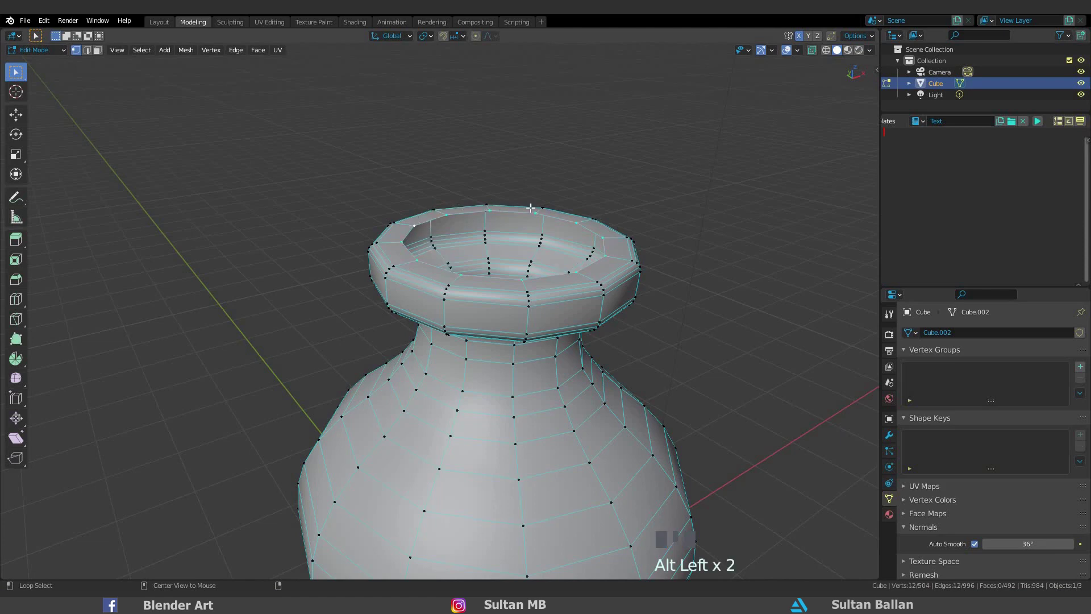
key(e)
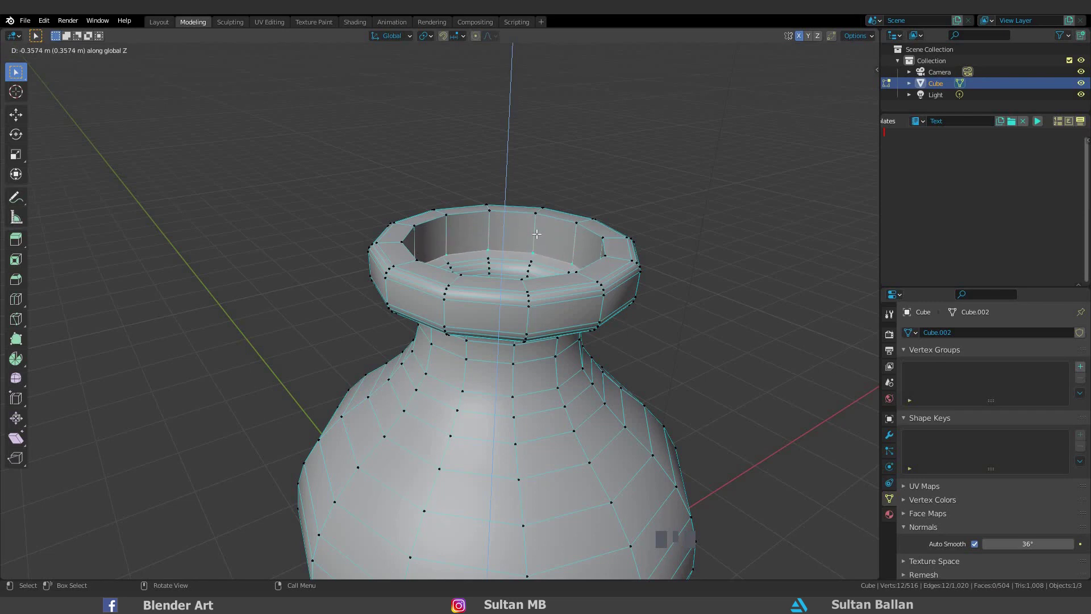
click(506, 213)
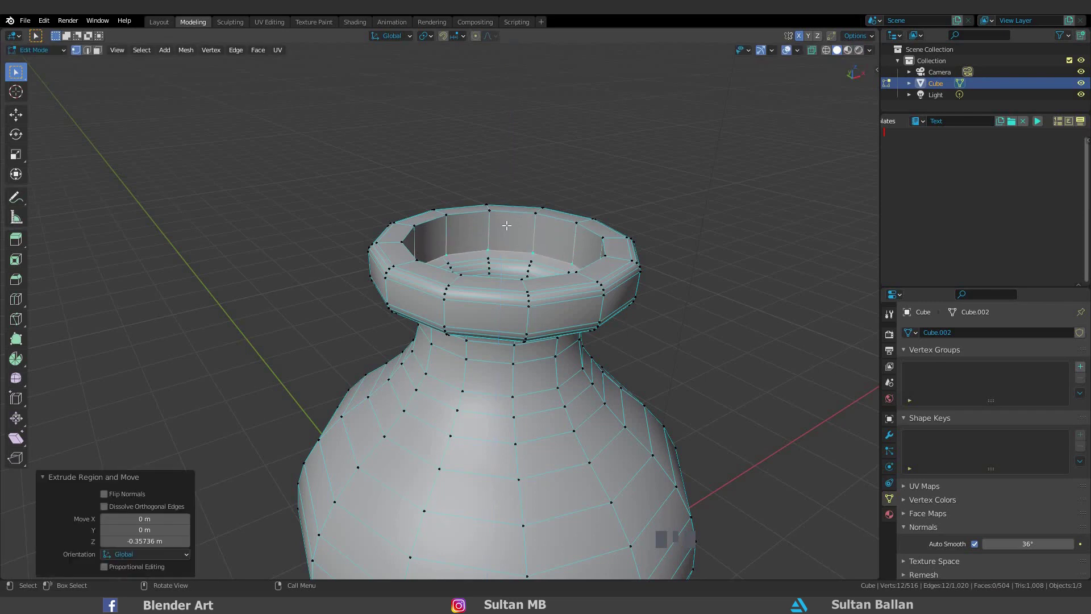
Bevel the edge loop around the inner side of the vase's opening by about 0.09 m with two segments
alt+click(507, 228)
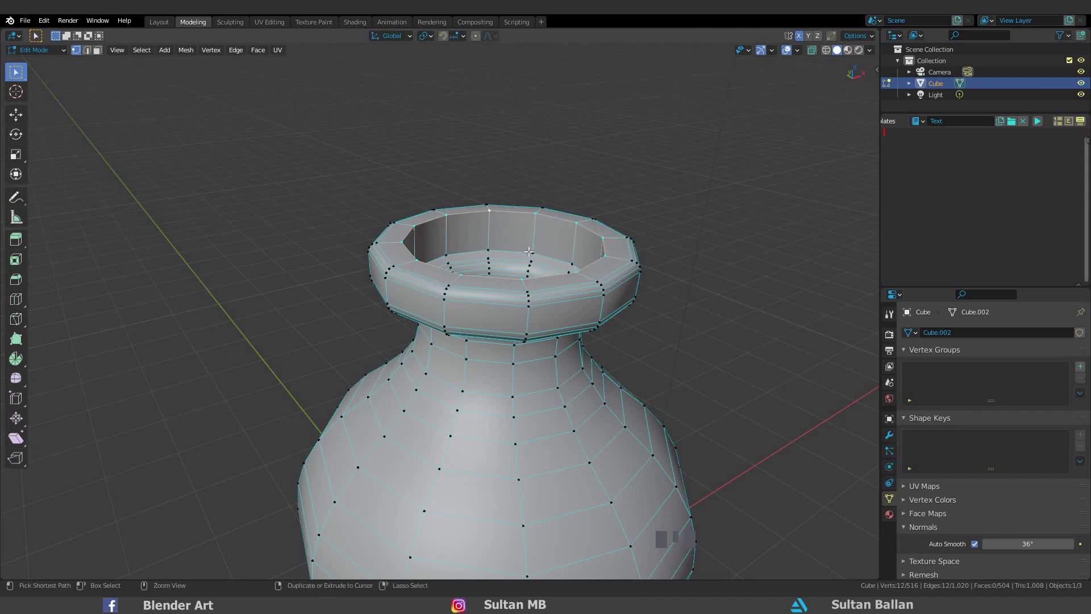
key(ctrl+b)
scroll(529, 260, down, 1)
scroll(529, 261, up, 1)
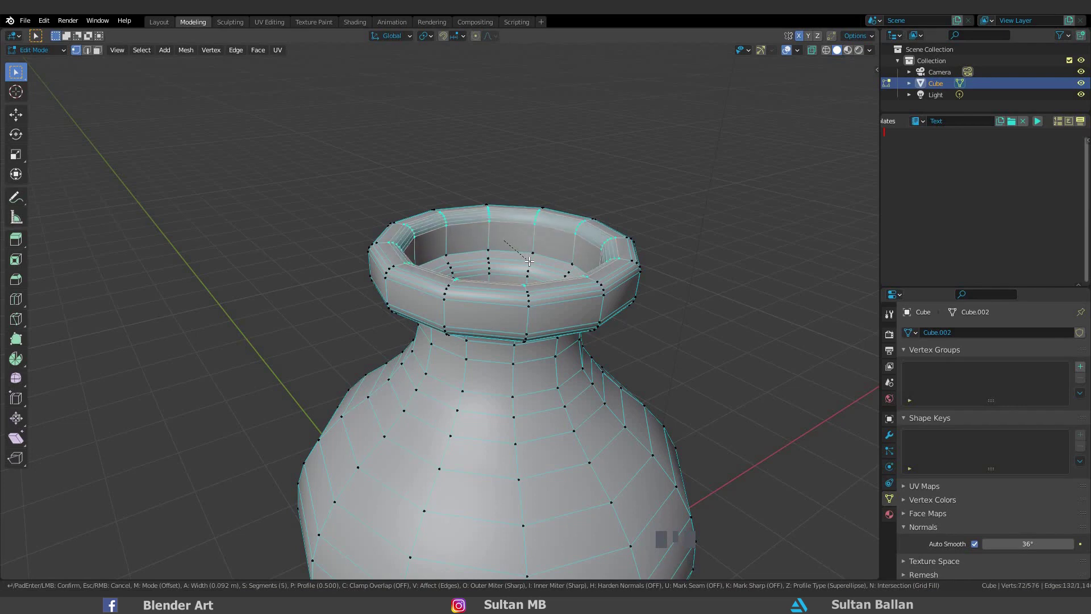
scroll(529, 261, down, 1)
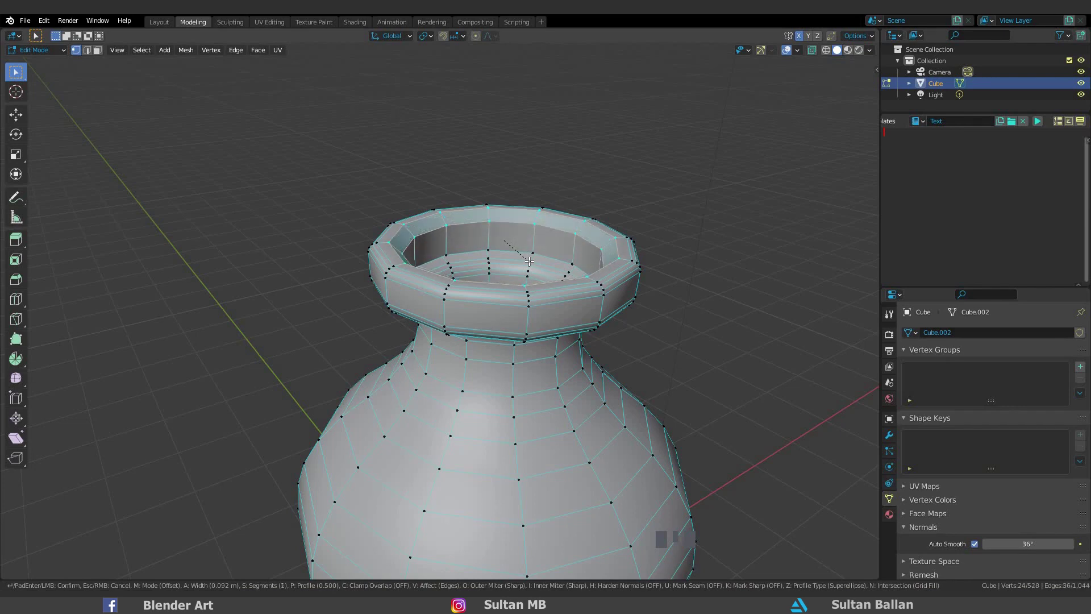
click(578, 259)
Return to Object Mode and set the vase's Auto Smooth angle to 65.8°
key(Tab)
middle_drag(503, 243, 574, 207)
drag(1027, 543, 1042, 543)
click(606, 296)
scroll(606, 295, down, 4)
middle_drag(605, 307, 606, 276)
key(KP_1)
click(499, 336)
click(527, 347)
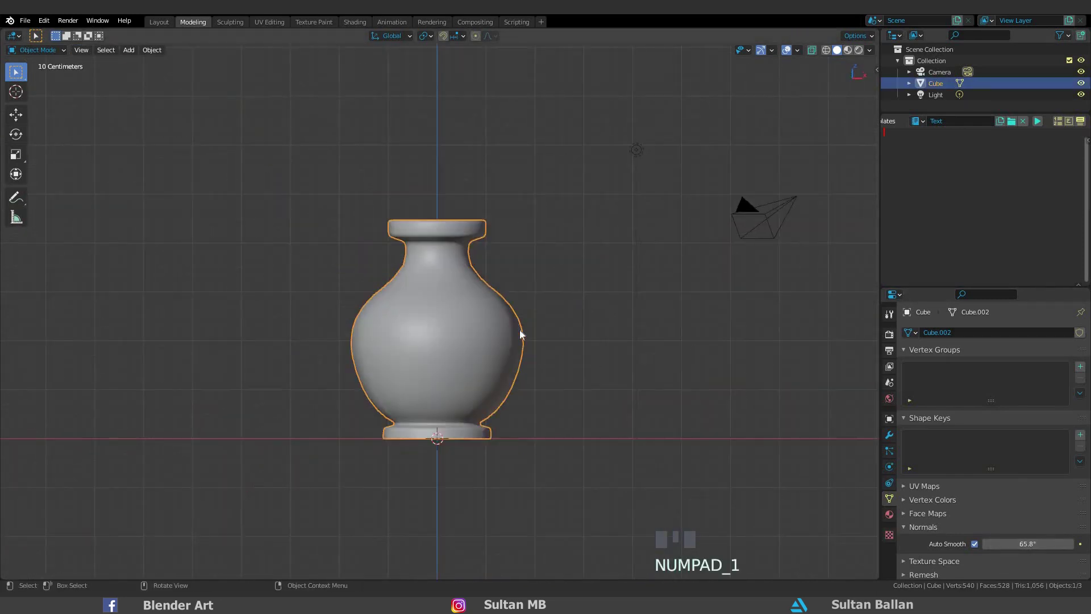
middle_drag(816, 218, 847, 198)
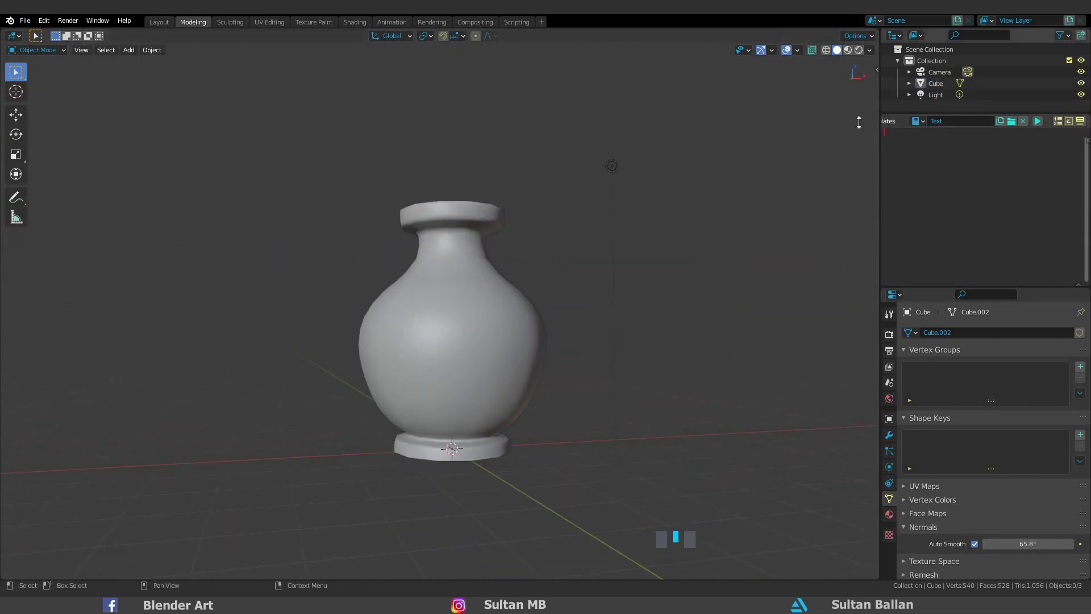
Rename the vase object from Cube to Low Poly
click(935, 83)
double_click(936, 83)
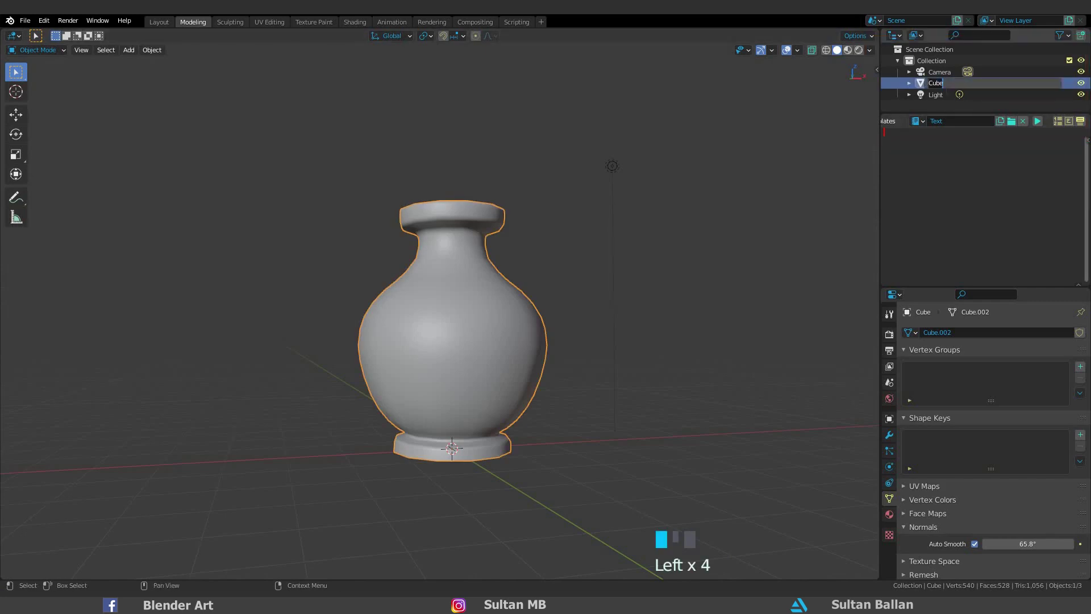
text(Low Poly)
key(Return)
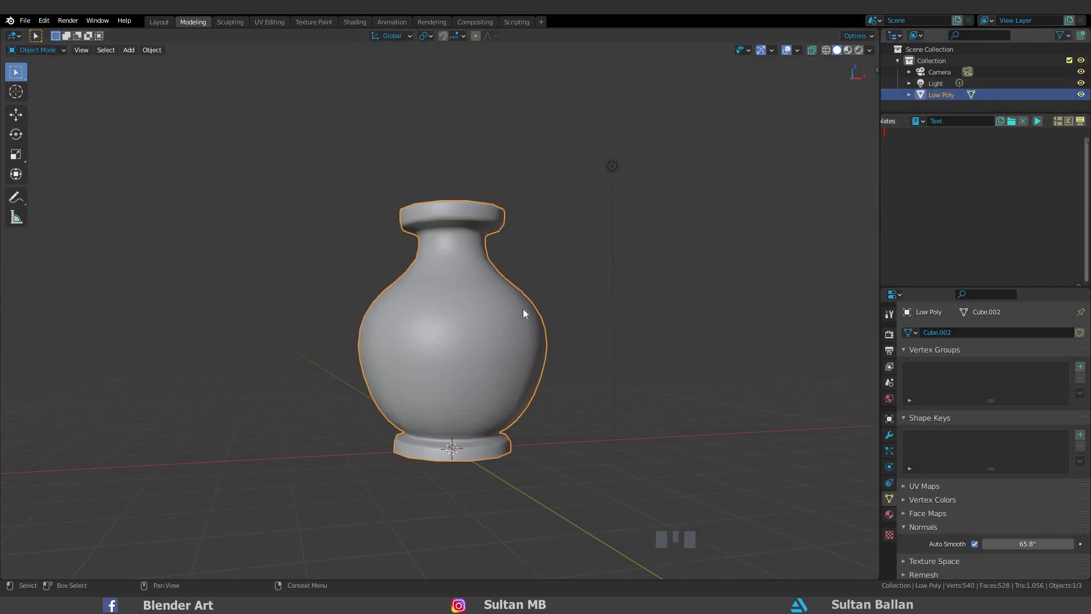
Switch to the UV Editing workspace, enter Edit Mode on the vase and select its whole mesh
middle_drag(471, 316, 305, 22)
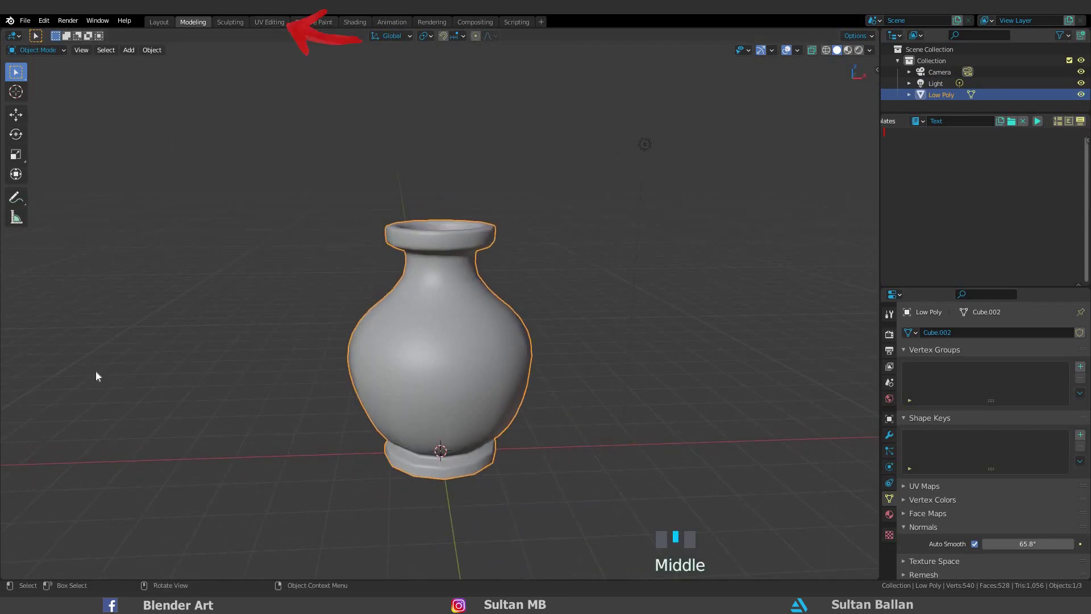
click(272, 23)
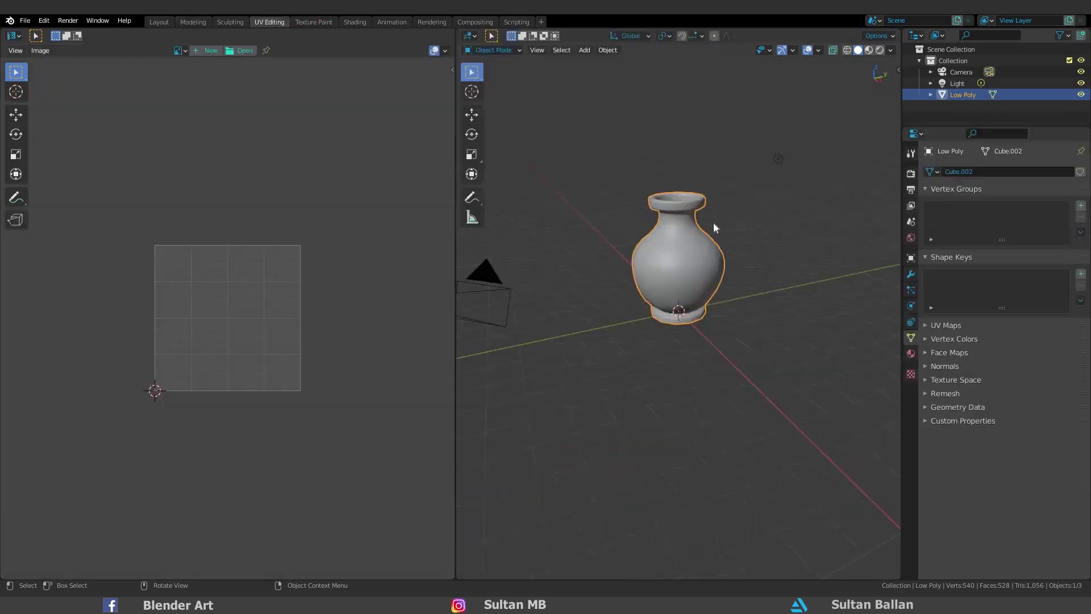
key(KP_1)
scroll(751, 244, up, 5)
shift+middle_drag(751, 244, 751, 449)
key(Tab)
key(a)
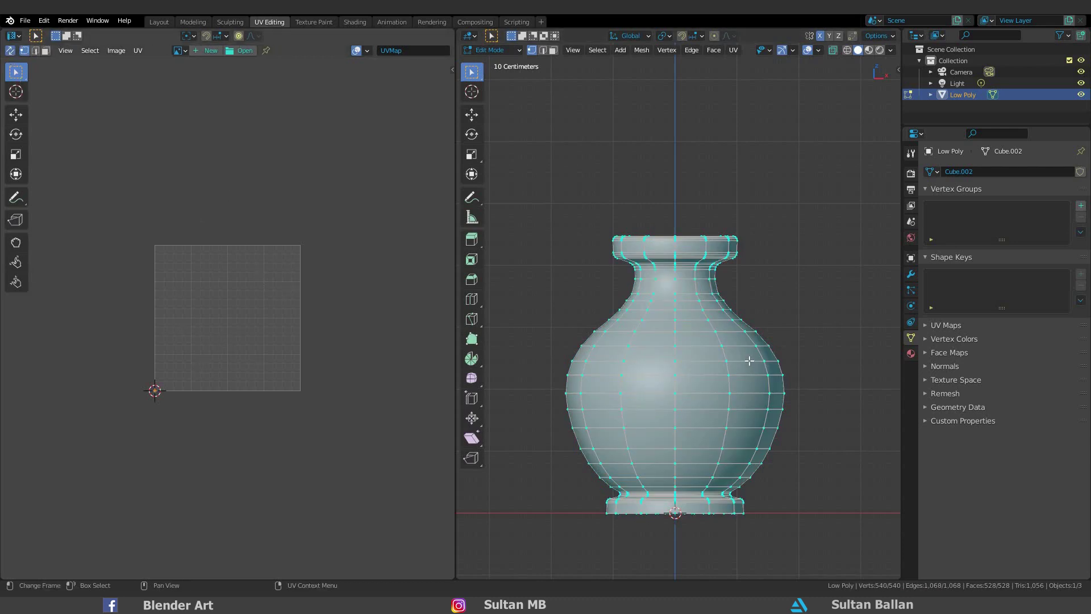
Widen the 3D viewport by narrowing the UV editor beside it
scroll(733, 281, up, 3)
middle_drag(727, 290, 690, 335)
scroll(691, 335, down, 3)
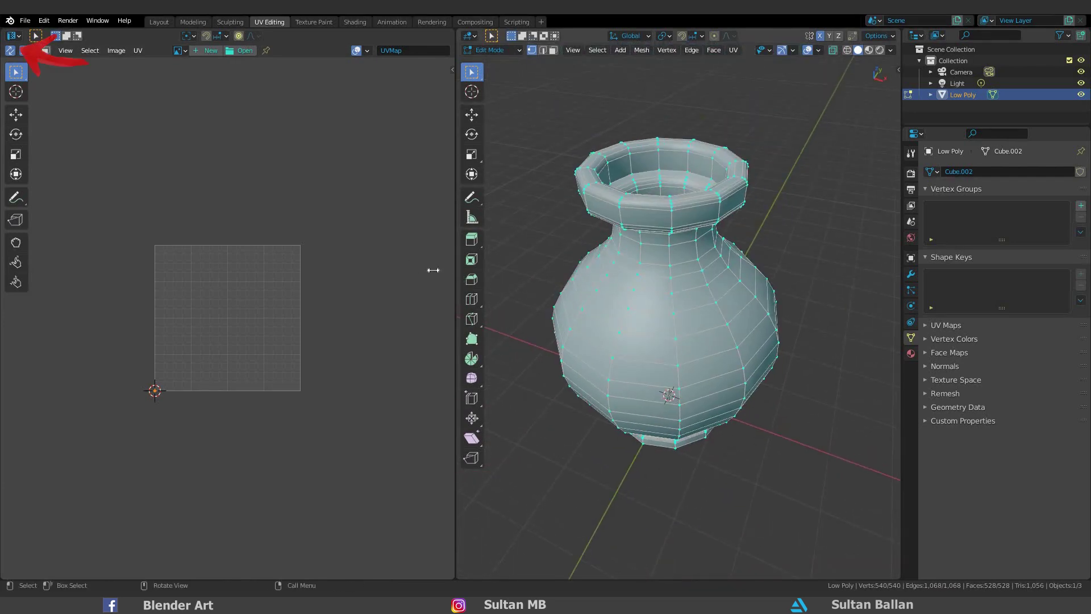
drag(455, 270, 398, 270)
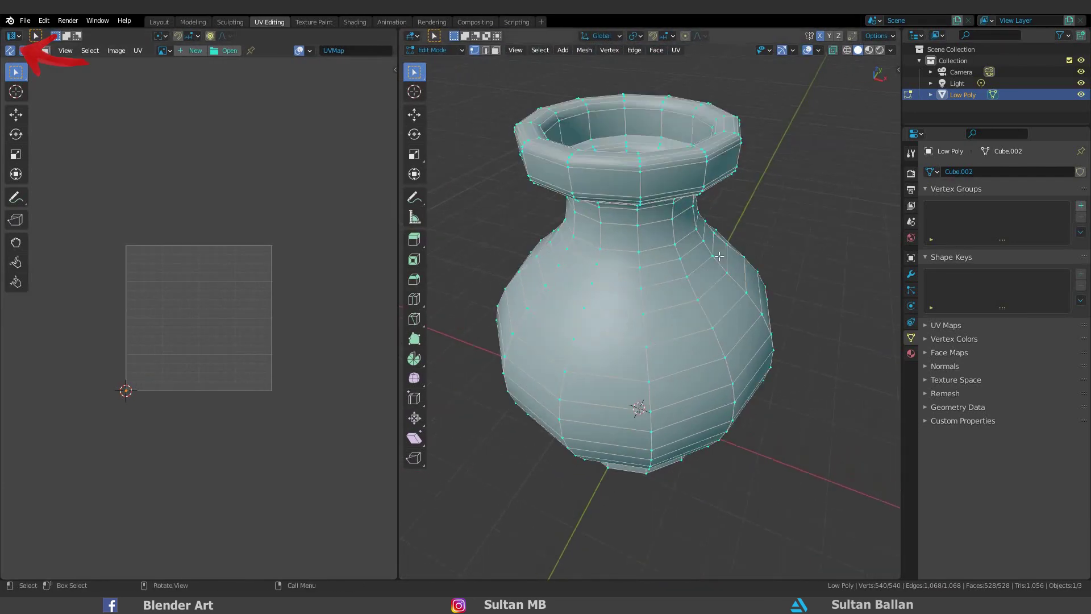
middle_drag(719, 254, 676, 54)
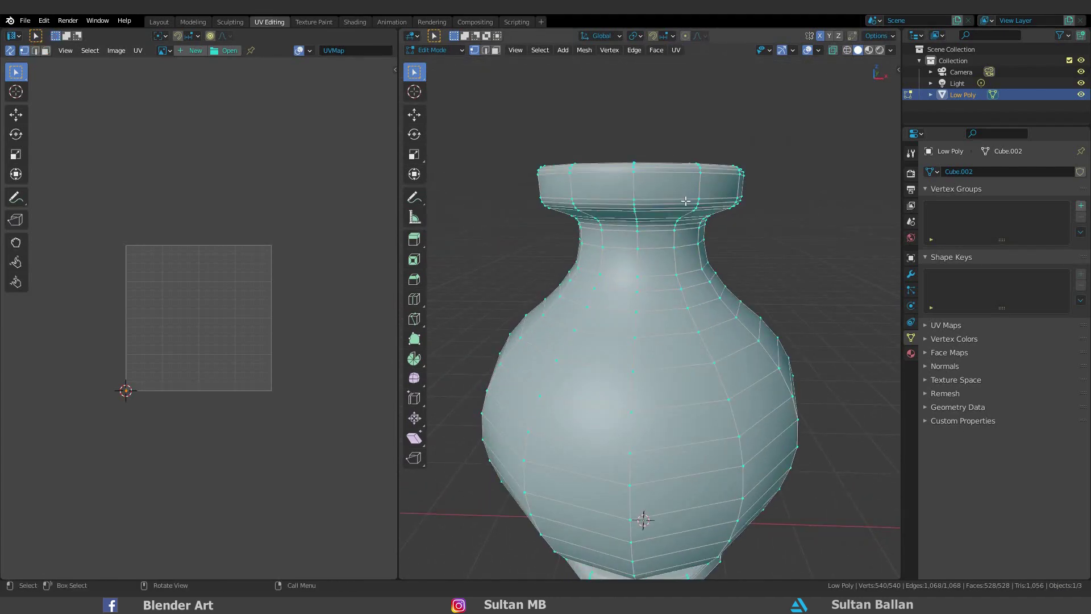
Switch to edge selection and select the edge loop around the inner side of the vase's opening
scroll(686, 201, up, 2)
middle_drag(685, 201, 487, 61)
key(2)
key(a)
click(667, 128)
scroll(689, 227, down, 2)
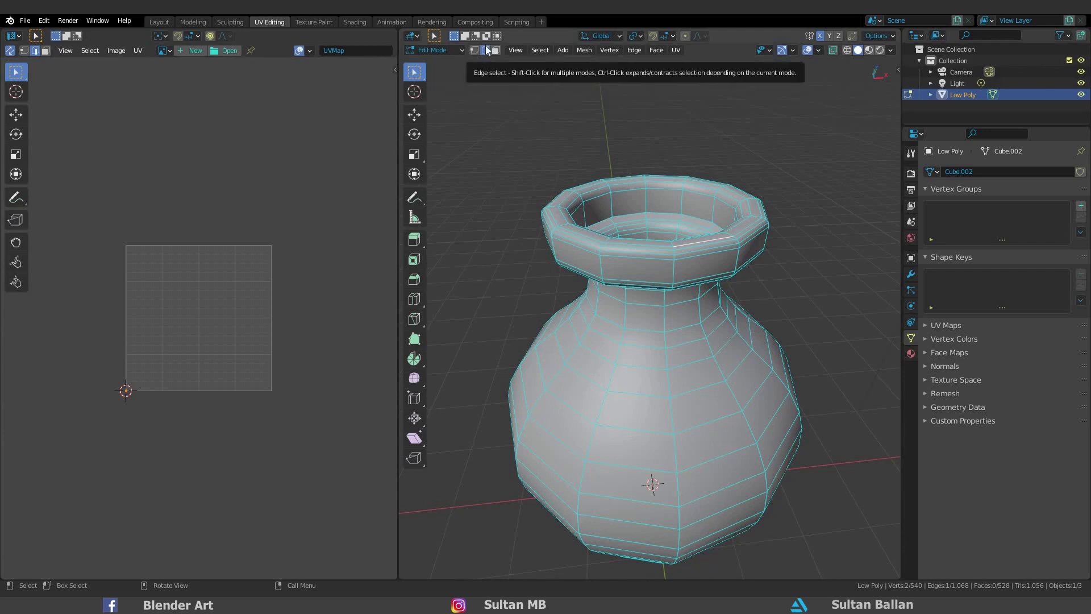
scroll(708, 224, up, 2)
alt+click(704, 241)
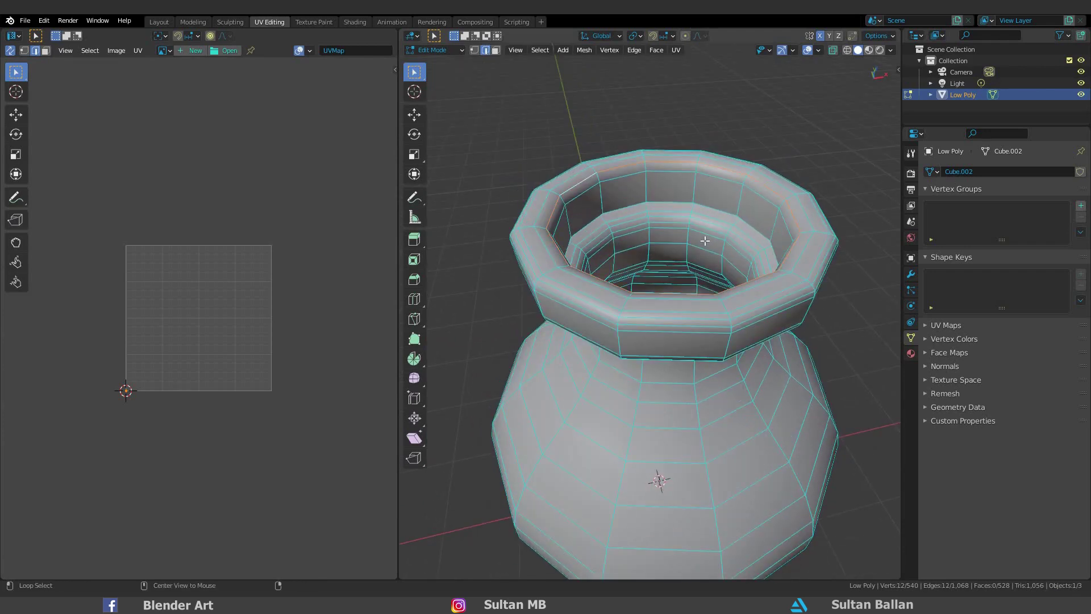
Add the edge loops below the rim and around the base's underside to the selection and mark them all as seams
mouse_move(711, 171)
middle_down()
mouse_move(713, 226)
mouse_move(707, 207)
mouse_move(659, 201)
mouse_move(660, 185)
mouse_move(716, 250)
mouse_move(706, 301)
mouse_move(702, 163)
middle_up()
alt+shift+click(660, 185)
scroll(680, 302, down, 6)
scroll(702, 375, up, 6)
alt+shift+click(720, 333)
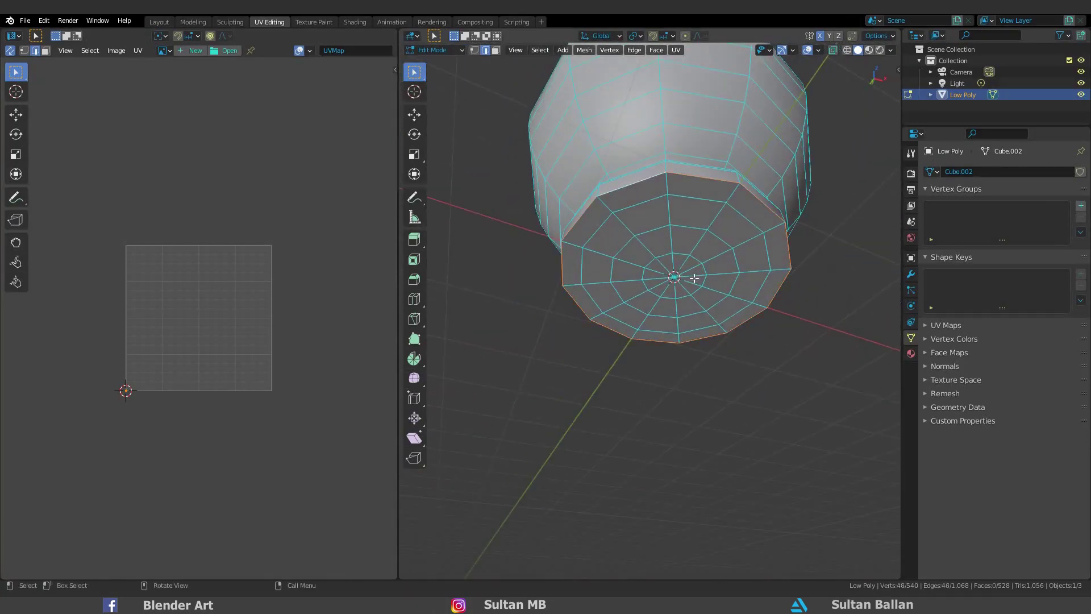
scroll(701, 214, down, 6)
middle_drag(701, 214, 675, 50)
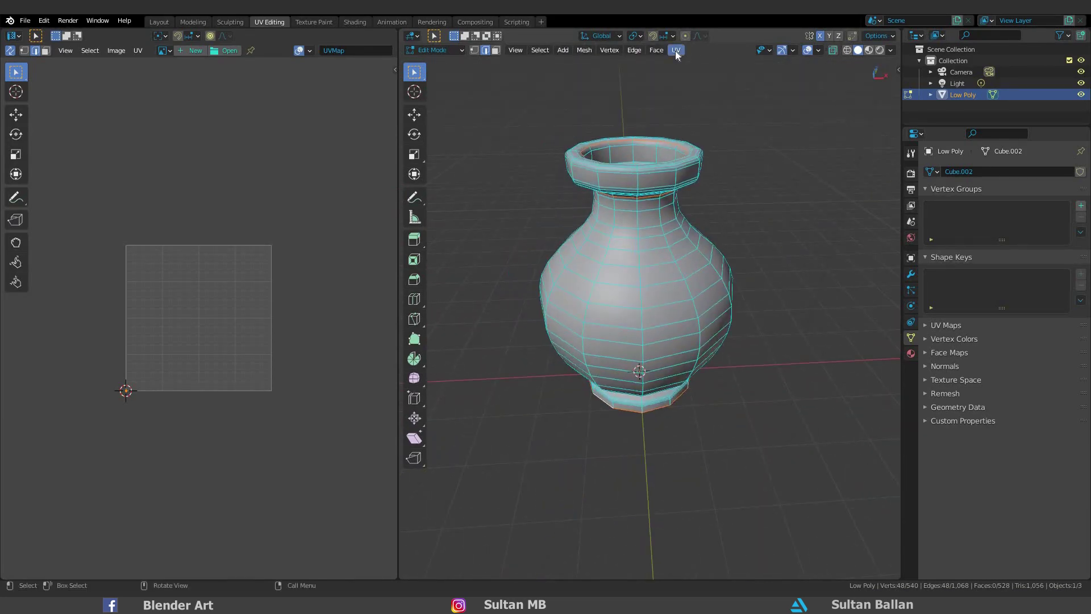
click(675, 50)
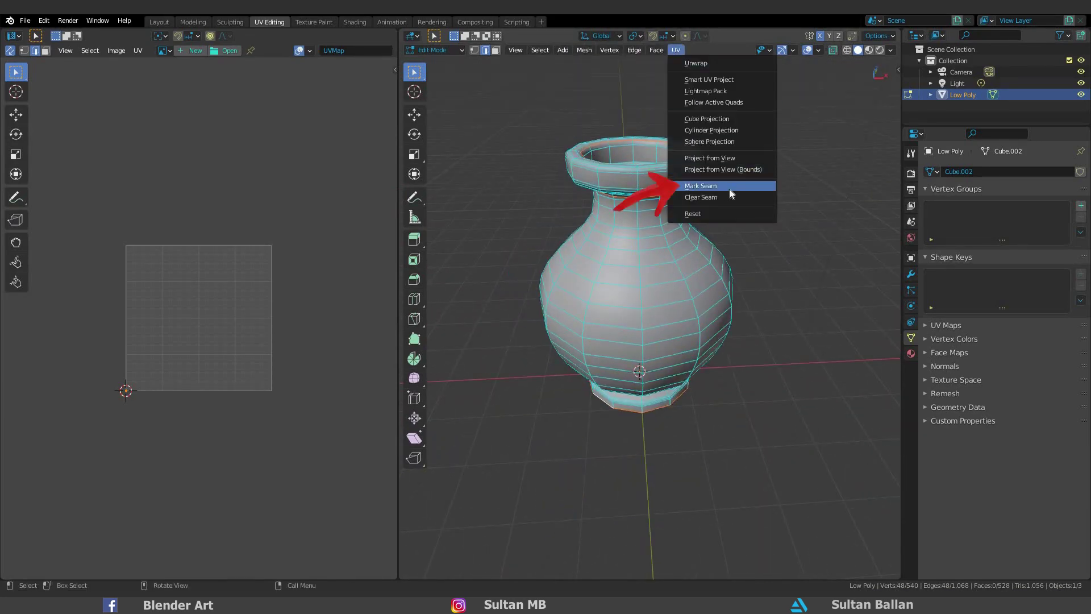
click(723, 186)
Mark the vertical edge line running down the front of the vase from rim to base as a seam
middle_drag(724, 187, 672, 187)
click(683, 190)
key(Tab)
middle_drag(676, 149, 706, 155)
key(Tab)
middle_drag(654, 212, 654, 285)
alt+click(661, 187)
key(u)
click(706, 190)
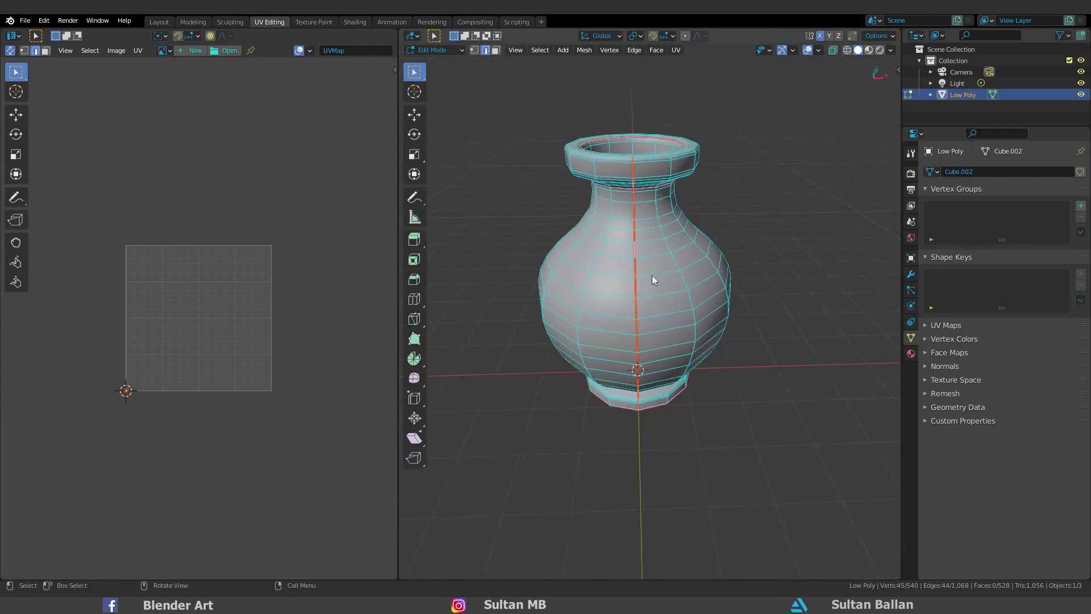
Merge all of the vase's vertices by distance, then return to Object Mode
key(Tab)
key(Tab)
key(1)
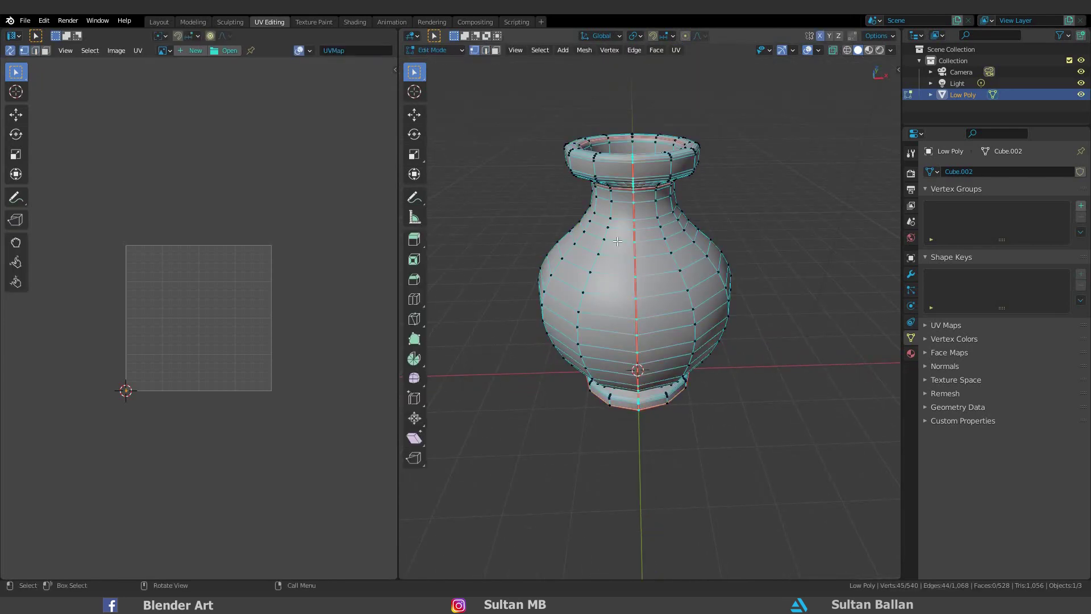
key(a)
right_click(619, 246)
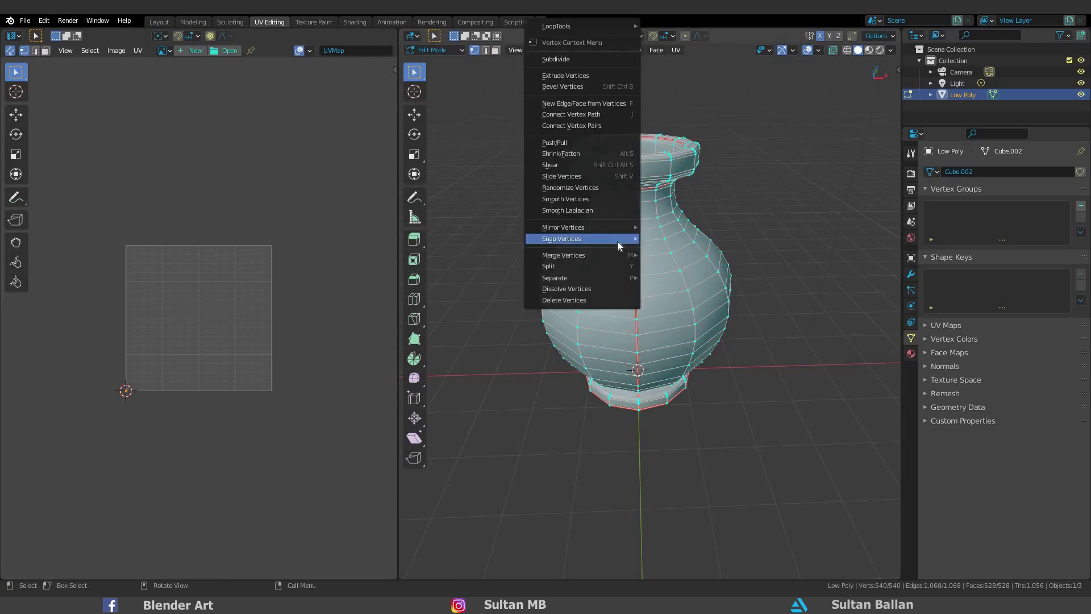
mouse_move(594, 256)
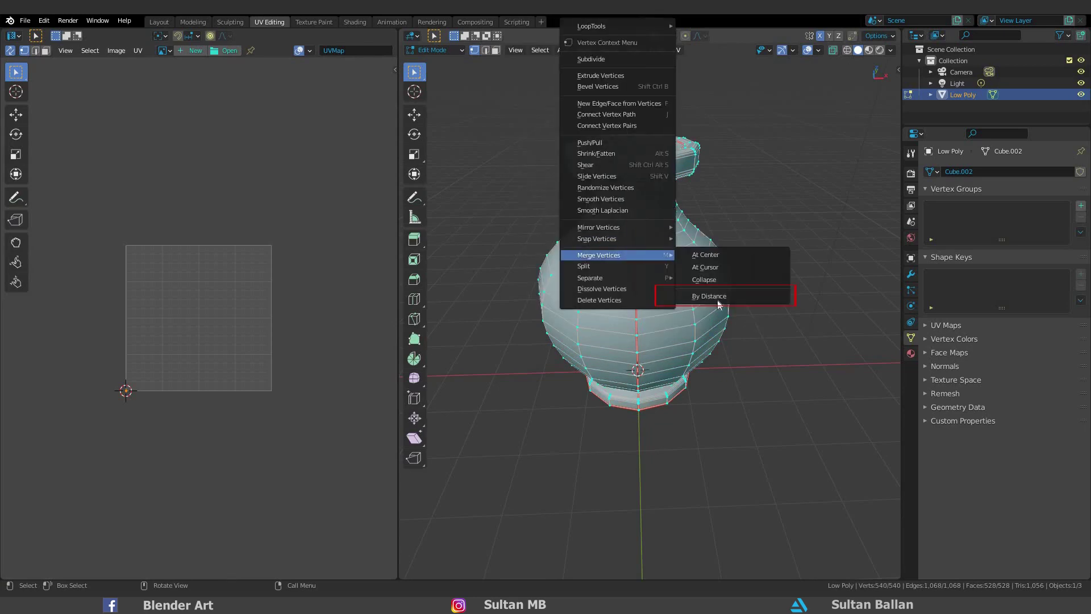
click(717, 296)
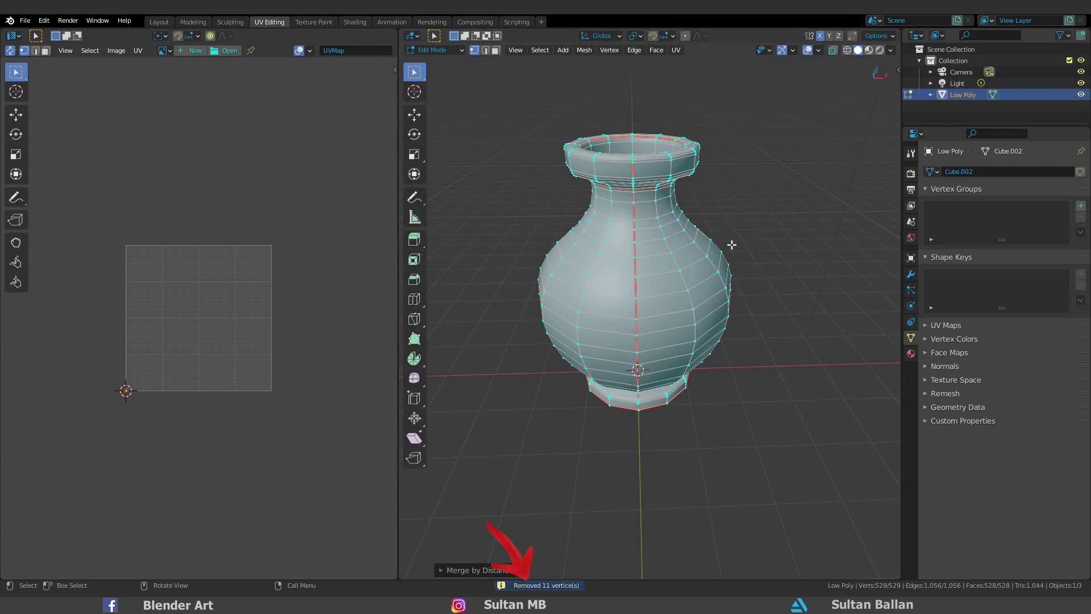
click(666, 210)
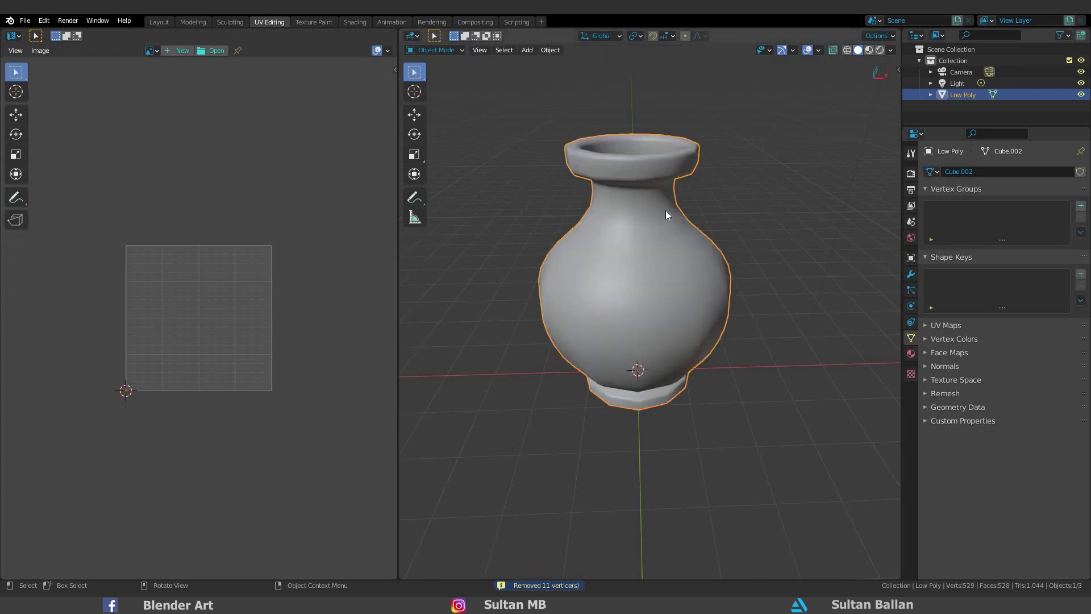
In Edit Mode, select the whole vase mesh and unwrap it along the marked seams
middle_drag(666, 211, 642, 323)
key(a)
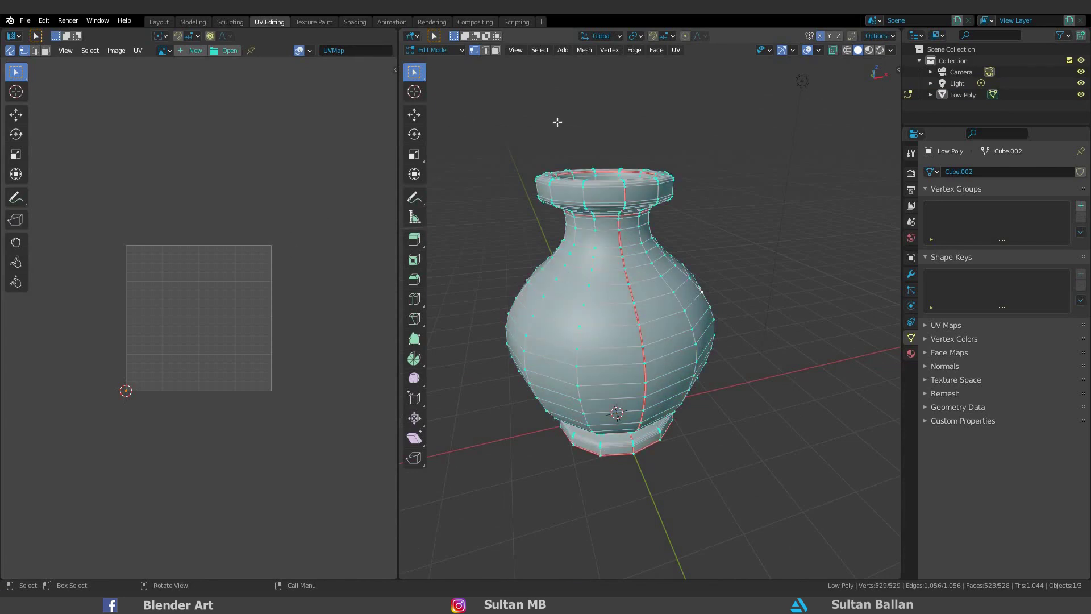
click(138, 50)
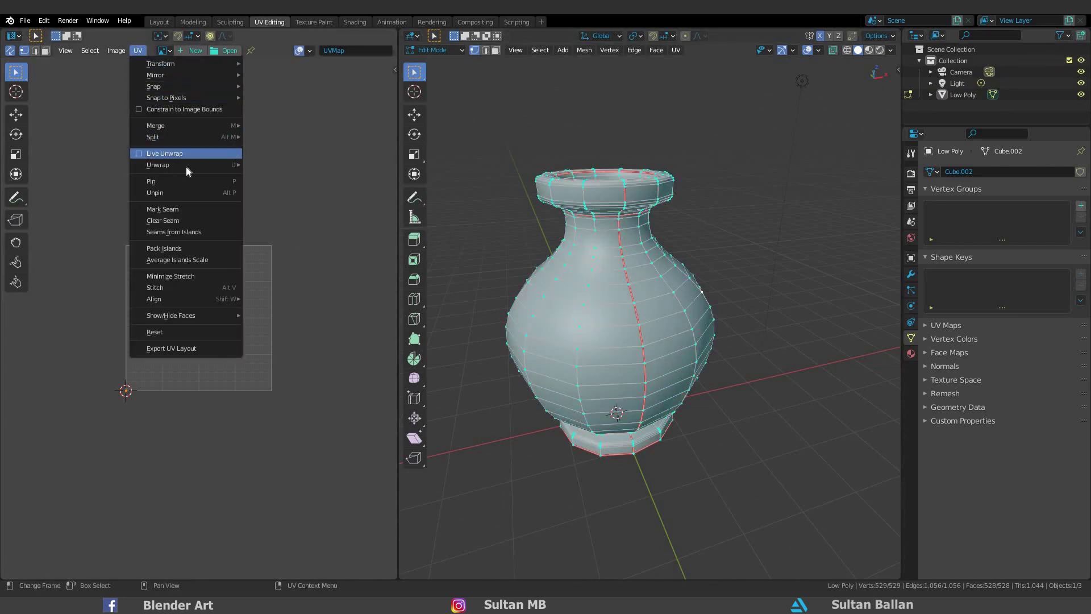
mouse_move(188, 165)
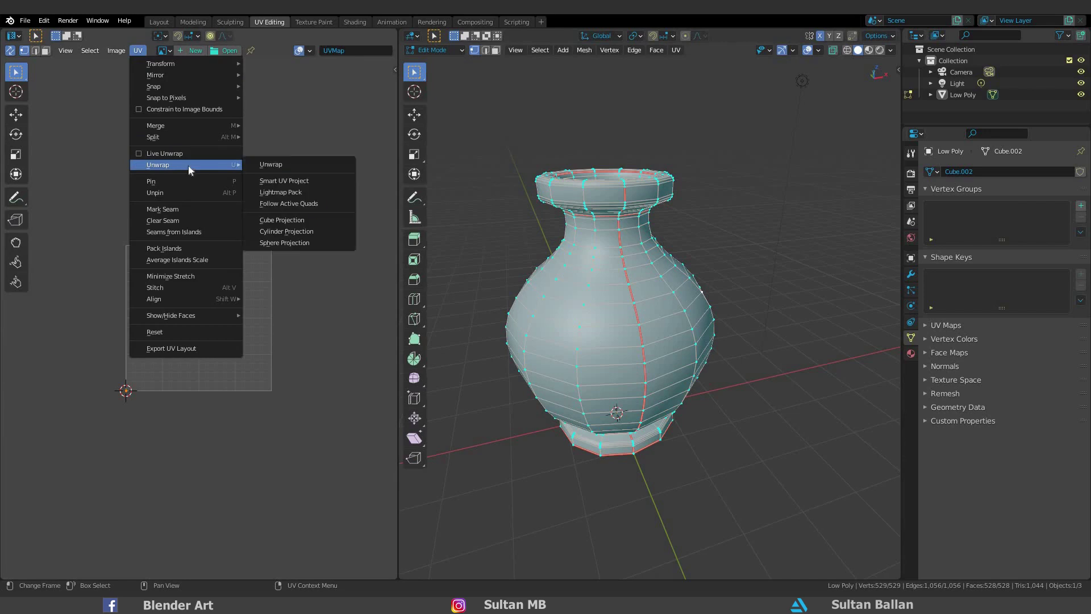
click(270, 164)
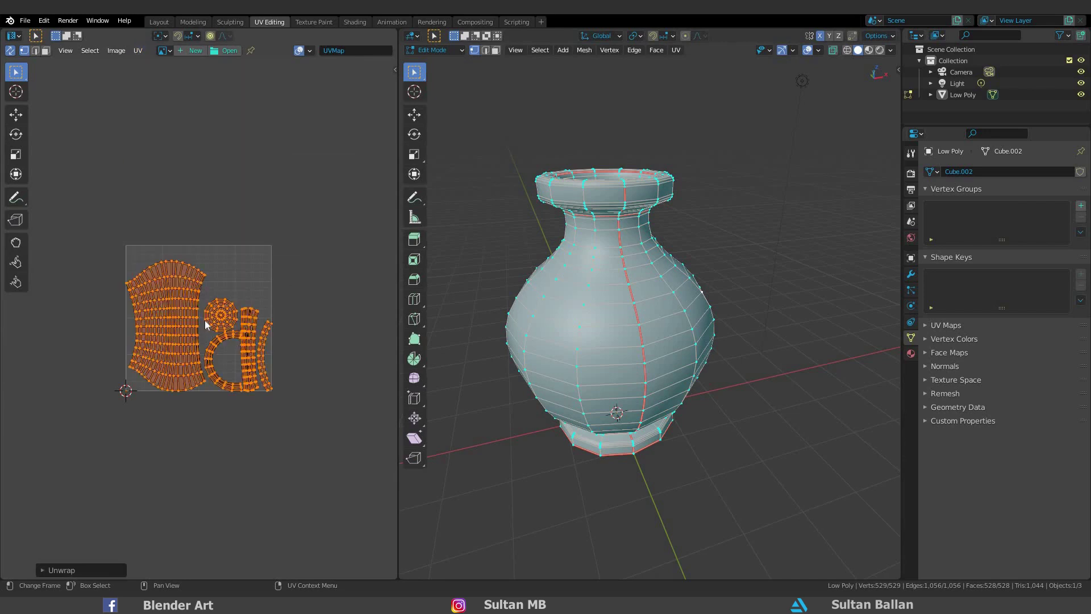
scroll(204, 319, up, 4)
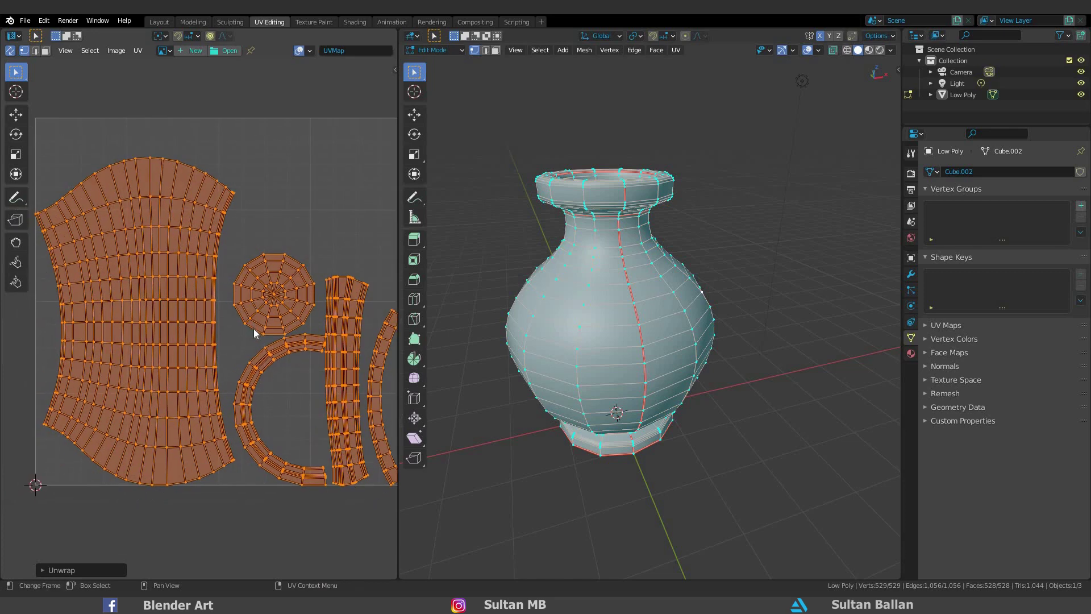
scroll(253, 329, down, 2)
scroll(227, 319, up, 2)
Mark the vertical edge line on the opposite side of the vase as a seam
middle_drag(534, 253, 677, 304)
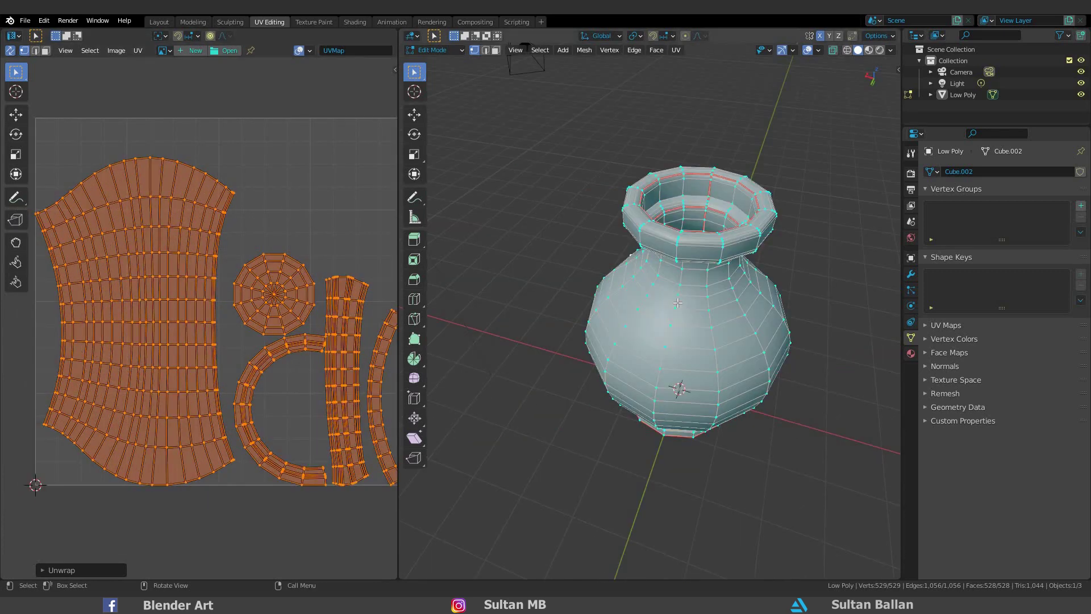
alt+click(677, 301)
click(676, 50)
click(700, 186)
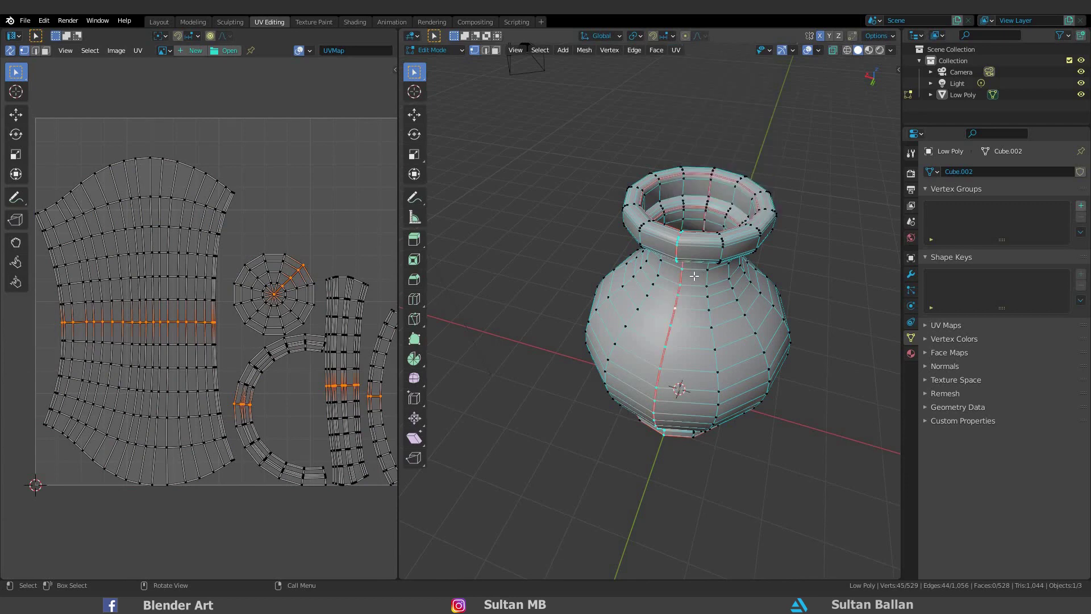
Select the whole vase mesh and unwrap it again so that the body splits into two halves
key(a)
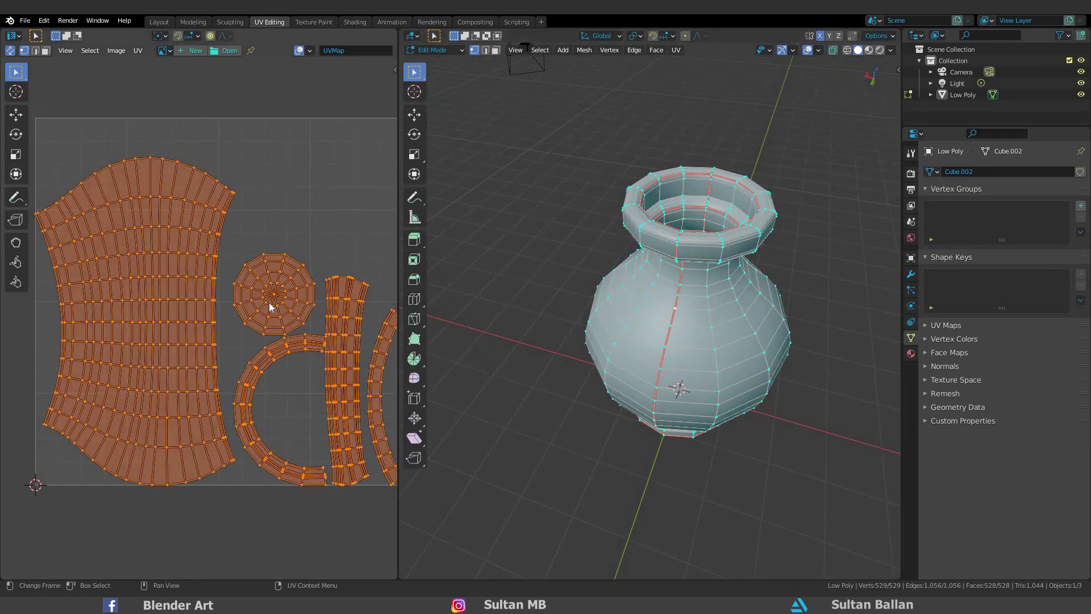
key(u)
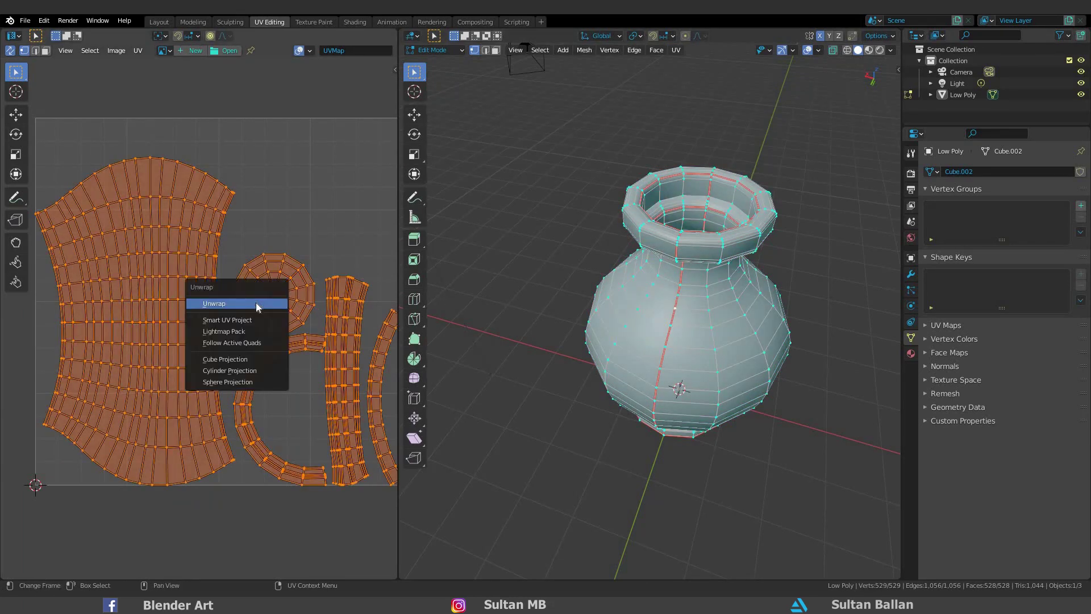
click(257, 307)
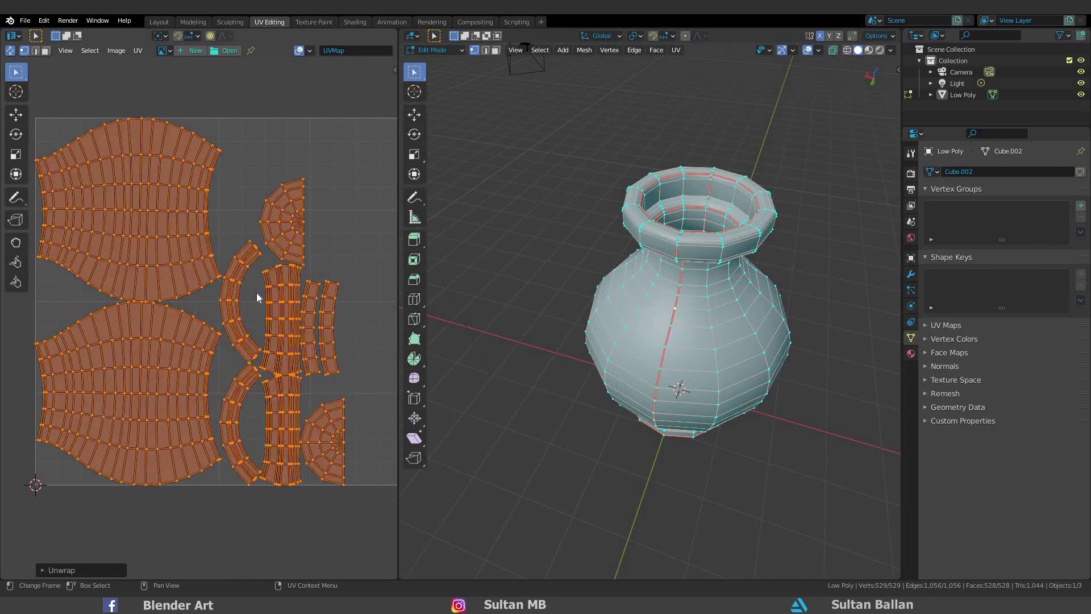
scroll(257, 292, down, 3)
scroll(215, 256, up, 2)
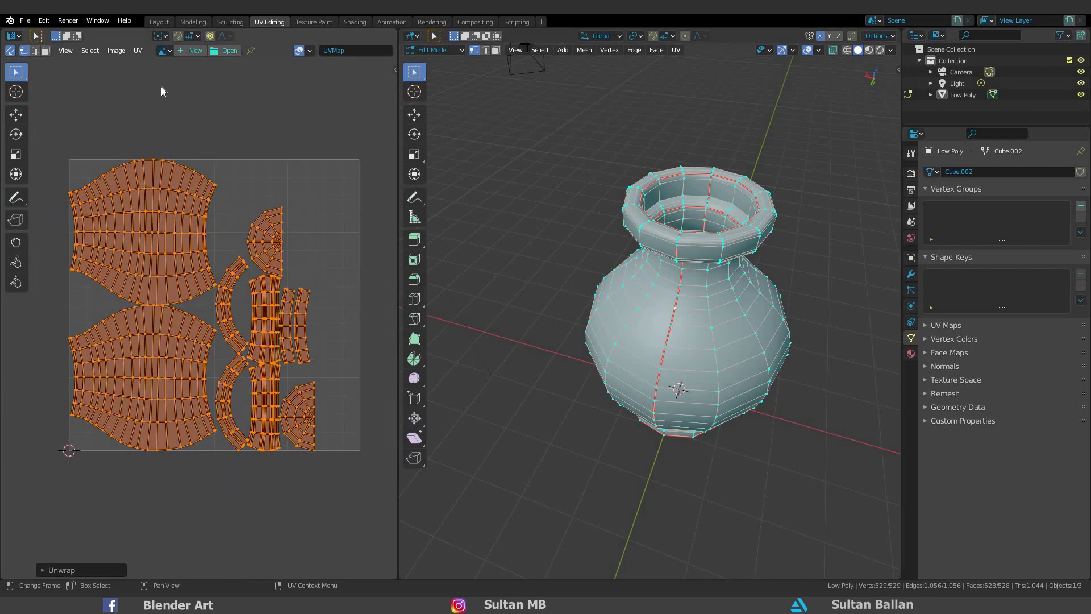
Return to Object Mode, select the vase, check its location, rotation and scale values, and apply its object transforms
key(Tab)
middle_drag(696, 260, 713, 445)
click(638, 322)
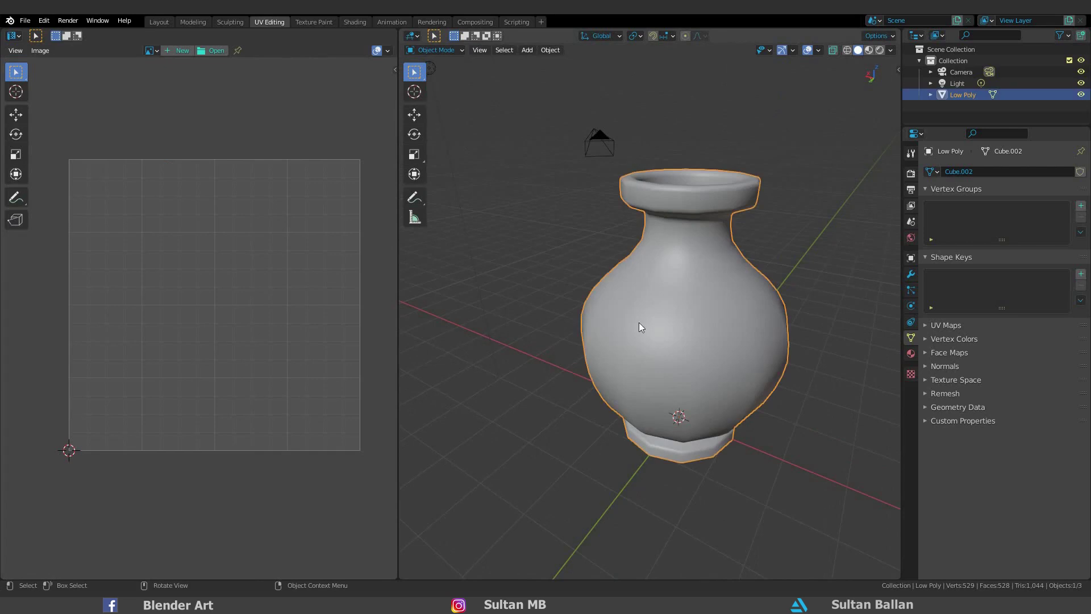
drag(898, 70, 786, 100)
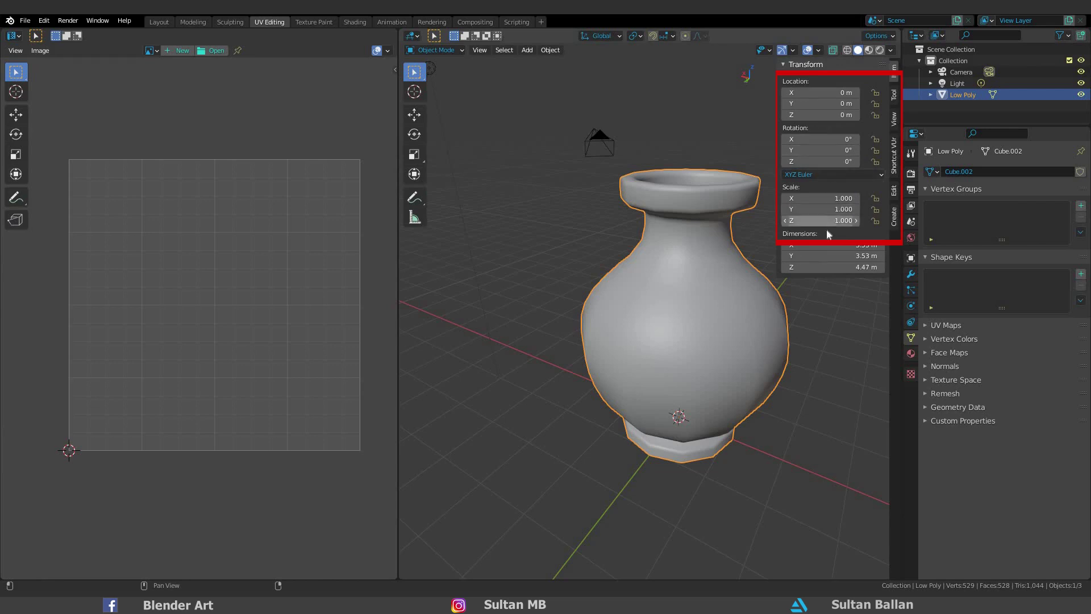
key(ctrl+a)
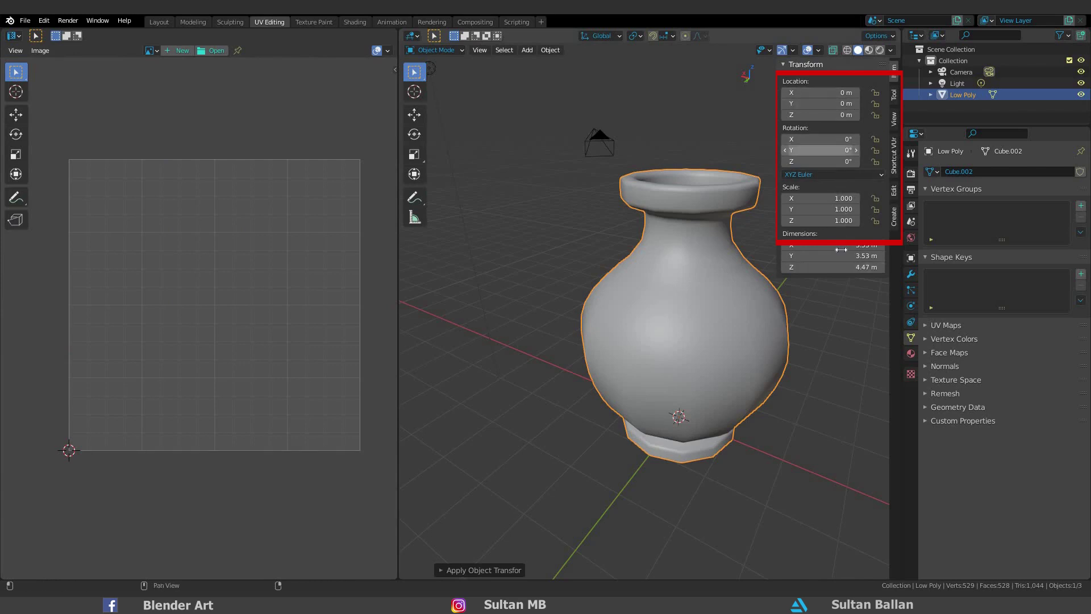
key(n)
Re-enter Edit Mode and unwrap the vase mesh again with the transforms applied
key(Tab)
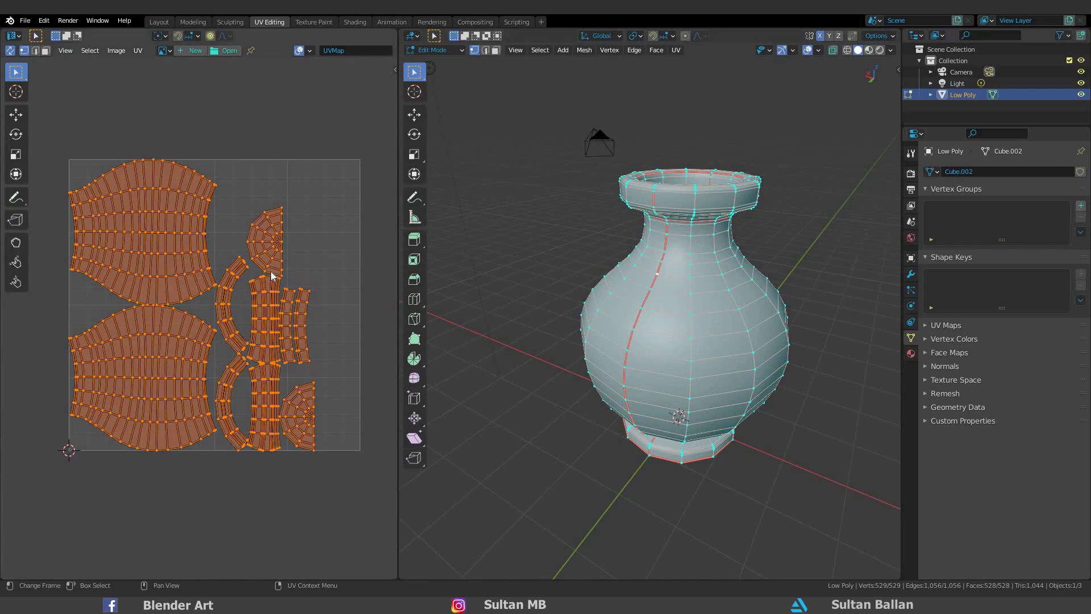
key(u)
click(258, 289)
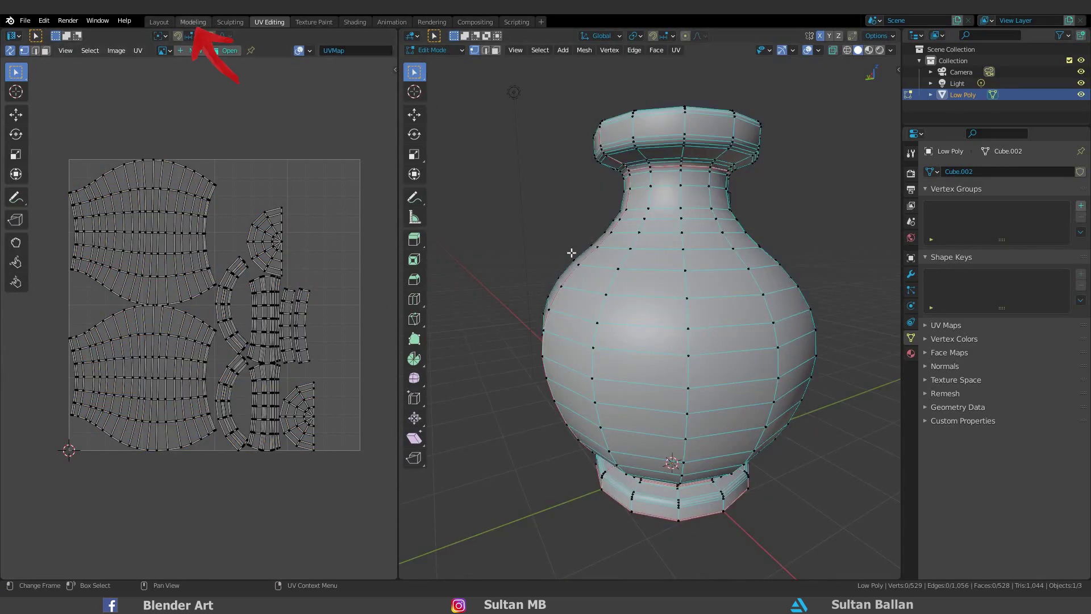
Switch to the Modeling workspace and, in Object Mode, duplicate the low-poly vase in place without moving the copy
click(192, 22)
key(Tab)
middle_drag(537, 290, 475, 273)
double_click(446, 301)
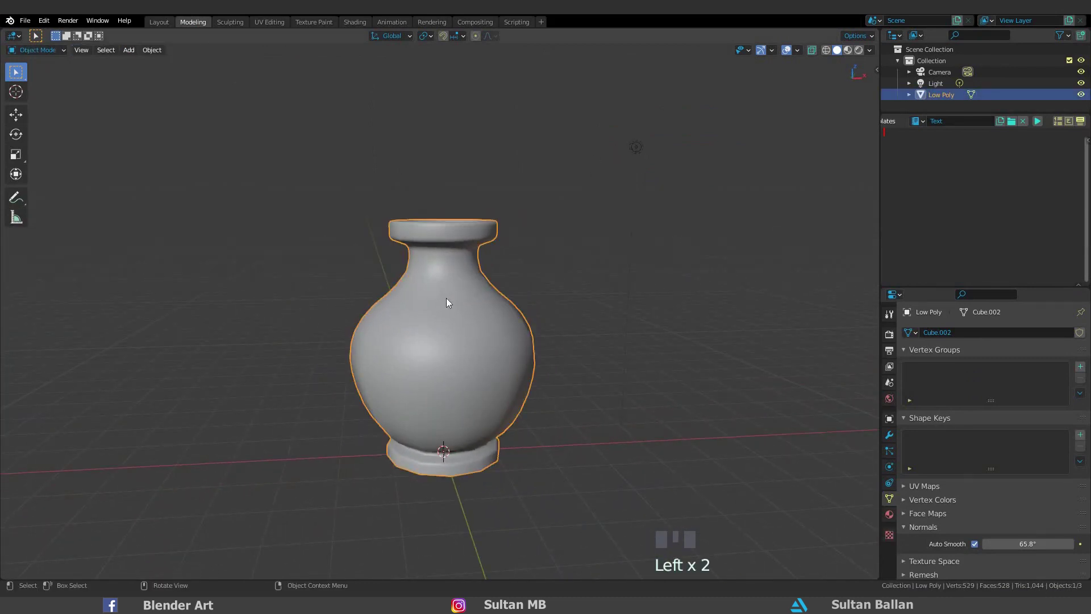
key(shift+d)
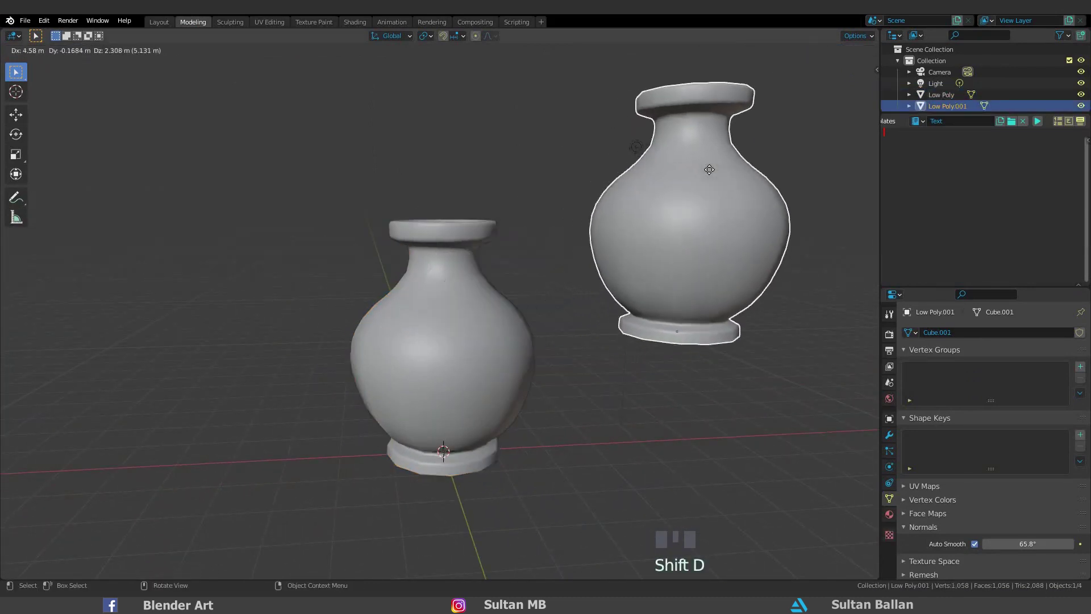
right_click(524, 254)
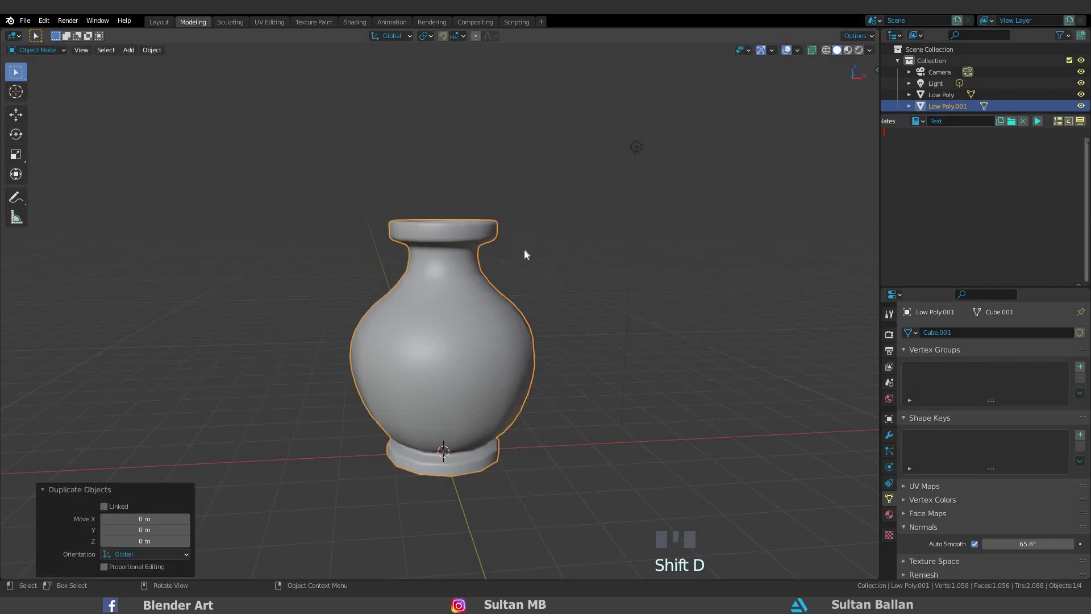
Rename the duplicated vase object as High poly
triple_click(959, 106)
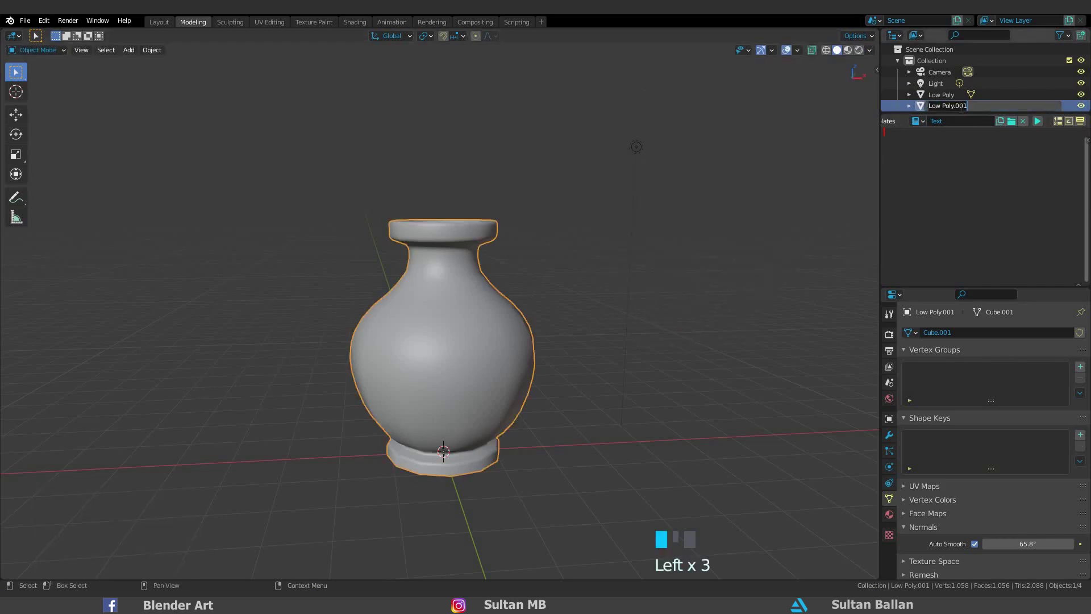
key(ctrl+a)
text(High)
key(BackSpace)
key(BackSpace)
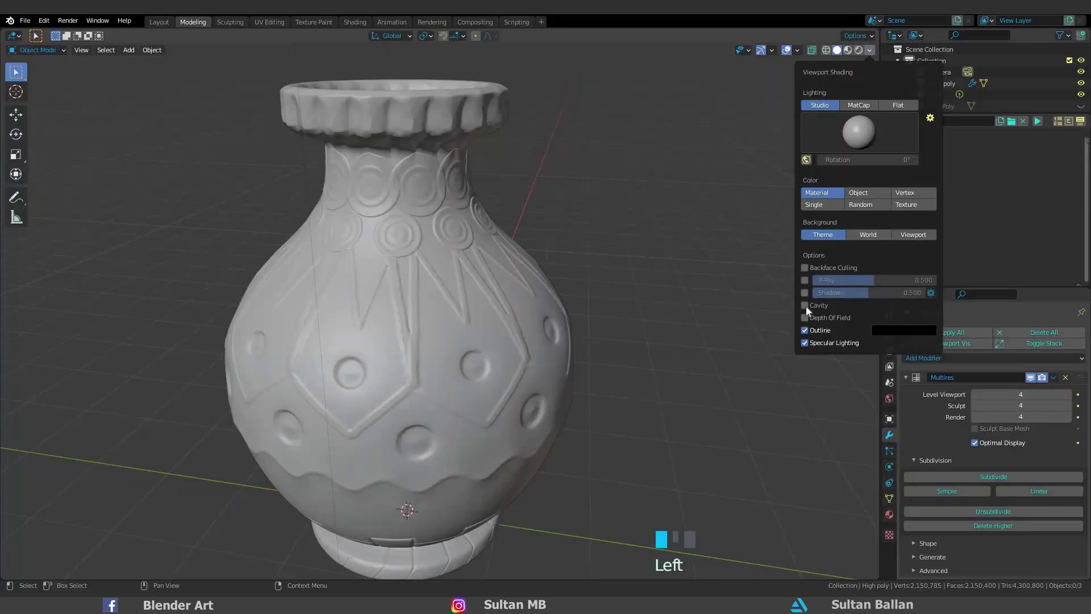
Select the sculpted high-poly vase and frame it in the viewport to examine its surface ornament
scroll(595, 245, down, 2)
middle_drag(595, 245, 480, 276)
click(488, 271)
key(KP_Decimal)
middle_drag(619, 257, 868, 63)
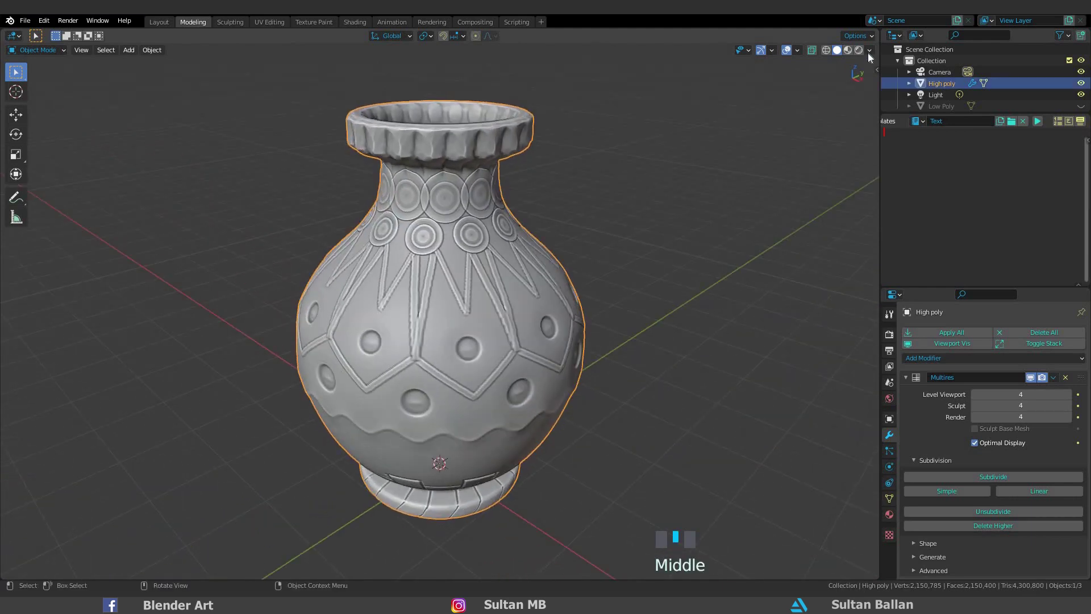